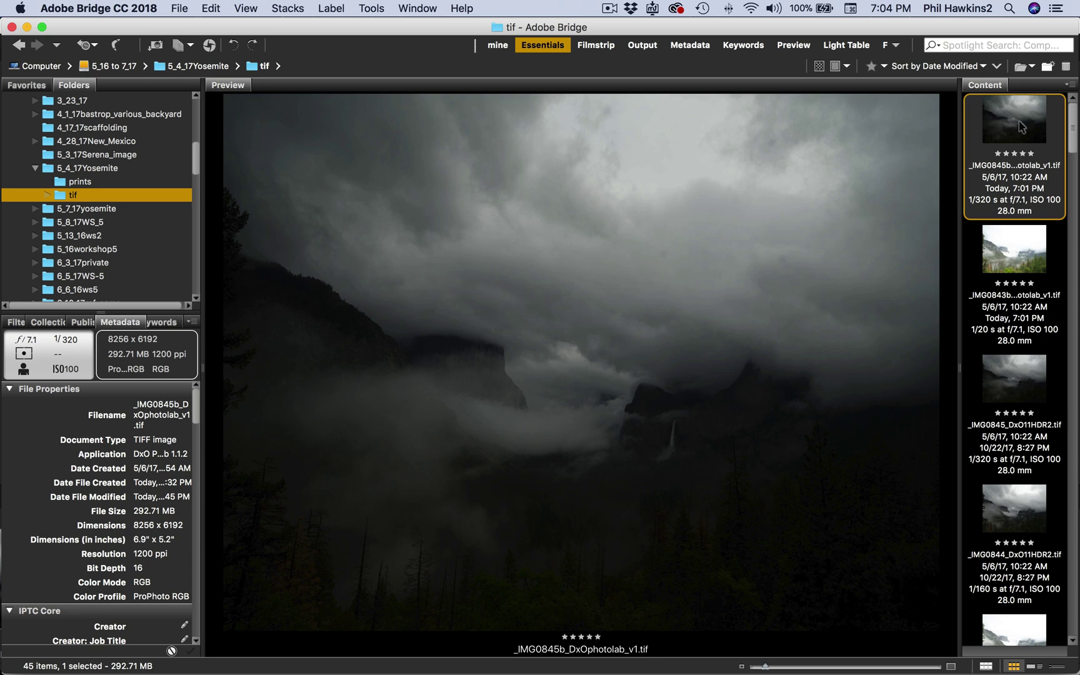
Step: Select the _IMG0845b storm and _IMG0843b valley photos in Bridge and open both in Photoshop CC 2018
left_click(1019, 255)
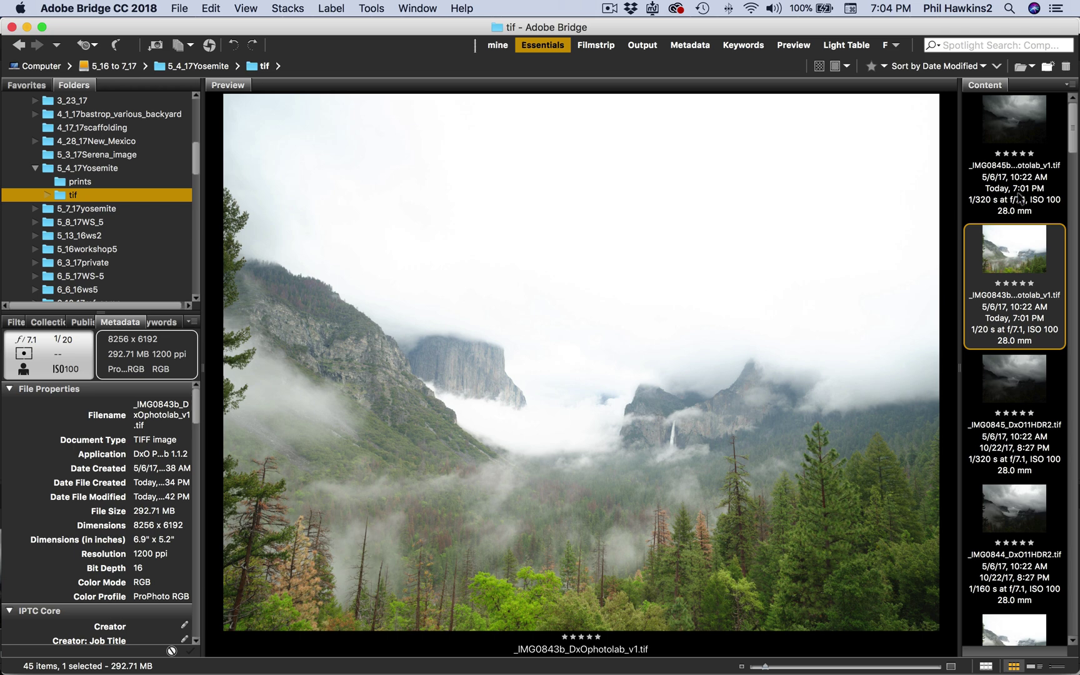
left_click(1019, 136)
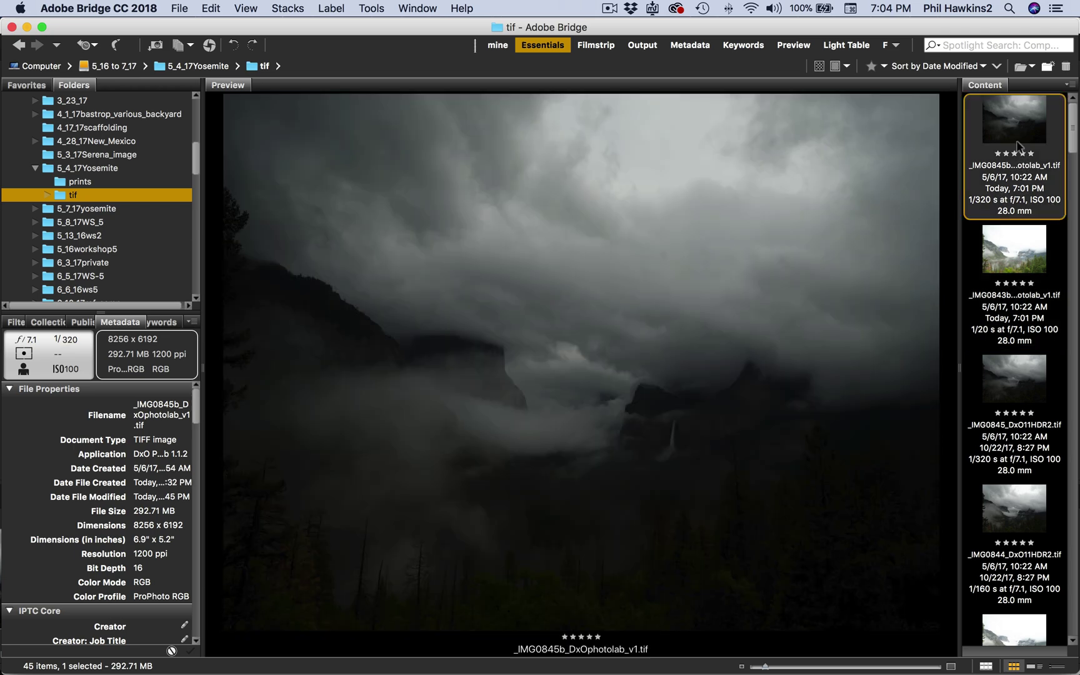
left_click(1013, 265, "super")
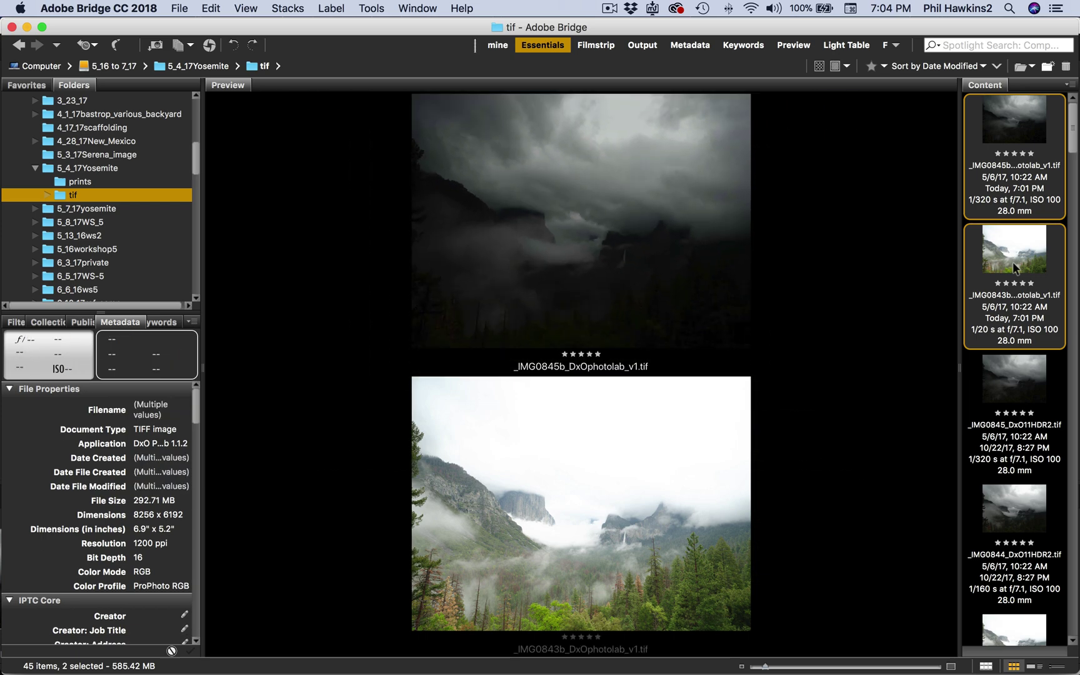
right_click(1012, 261)
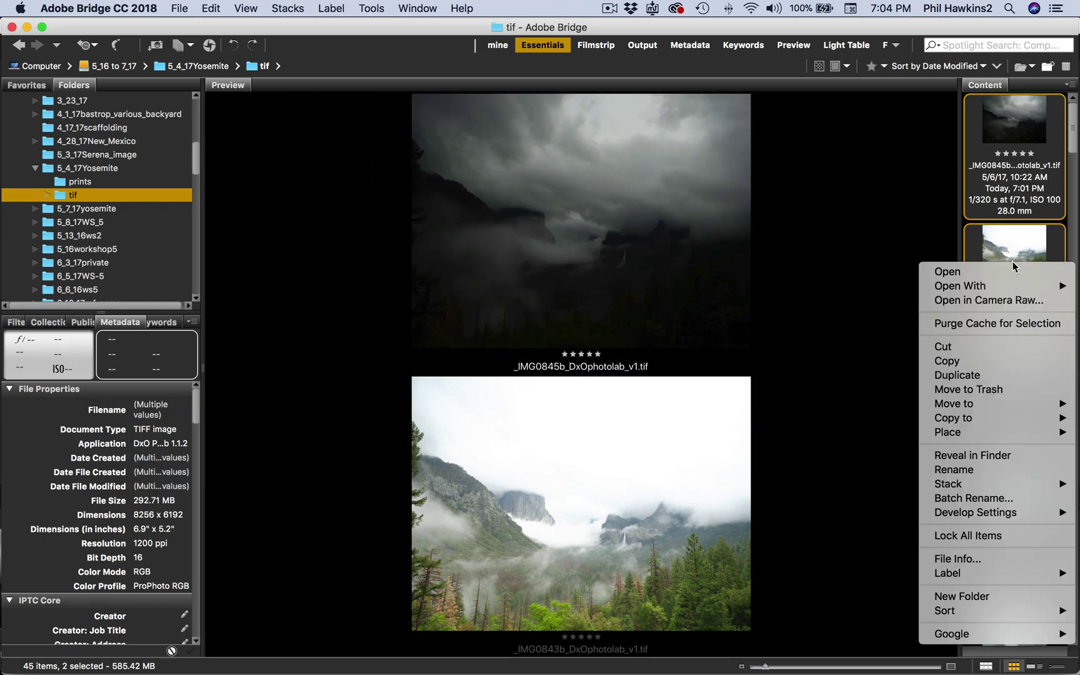
mouse_move(1010, 281)
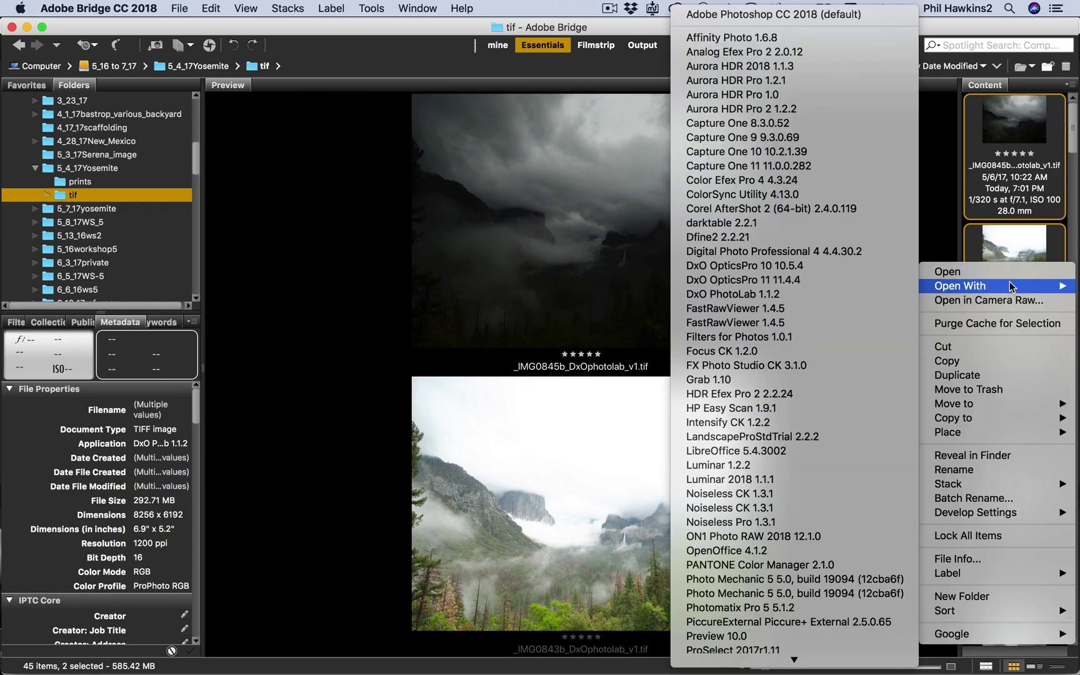
left_click(775, 14)
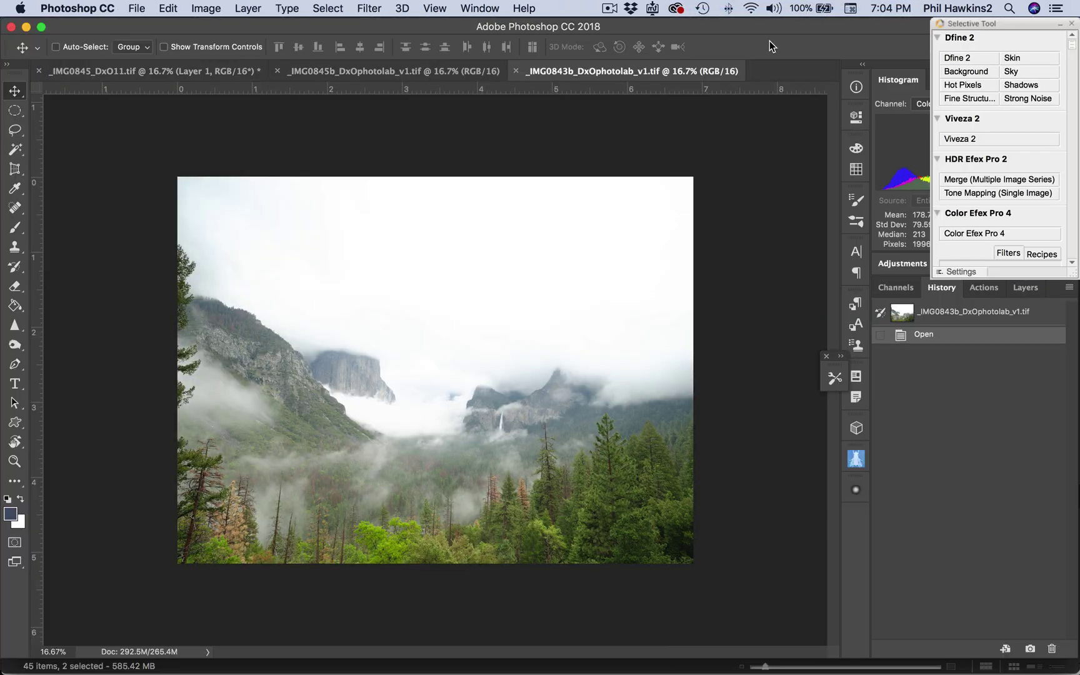
Step: Close _IMG0845_DxO11.tif without saving
left_click(39, 72)
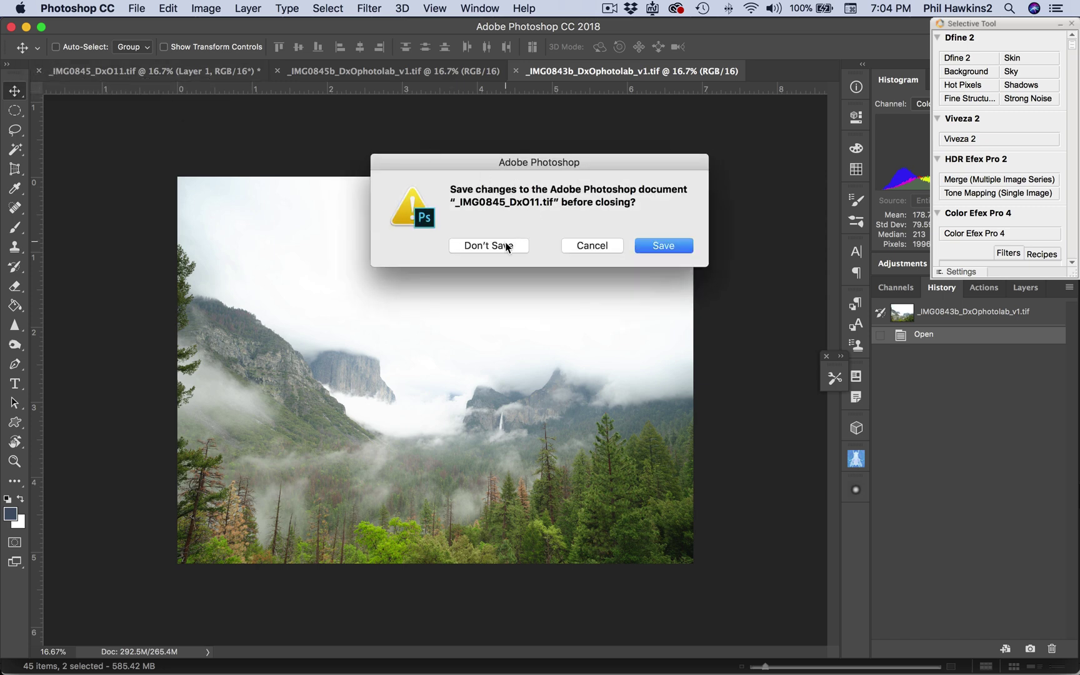
left_click(506, 247)
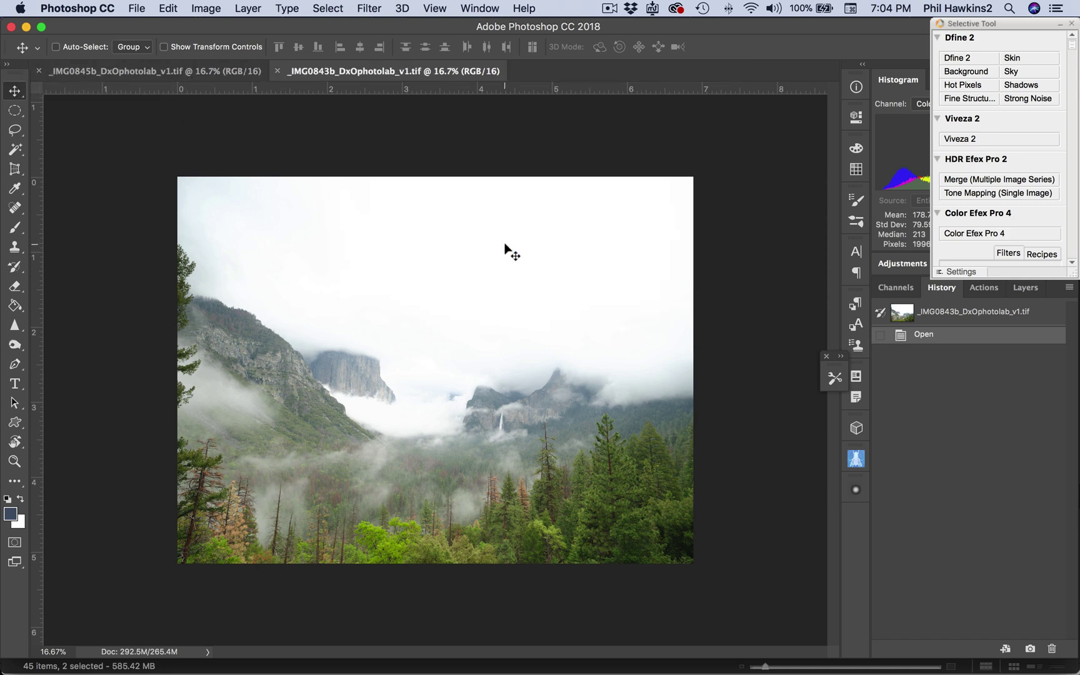
left_click(120, 72)
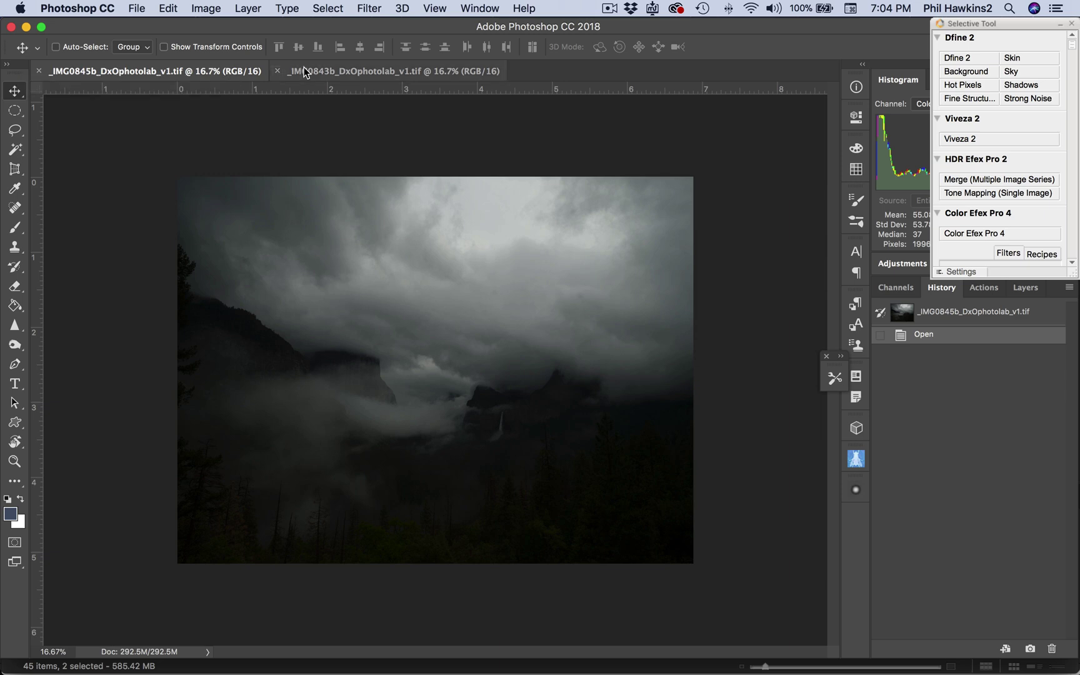
Step: Float the _IMG0843b valley document and drag its image into _IMG0845b as a new layer
left_click(326, 73)
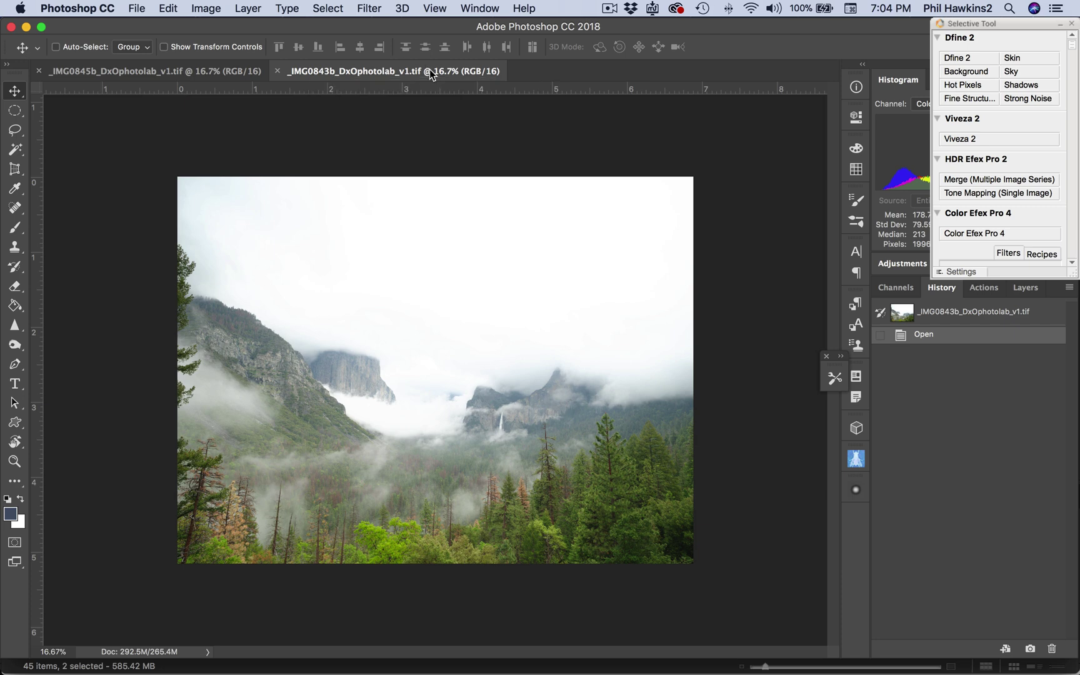
left_click_drag(430, 71, 171, 212)
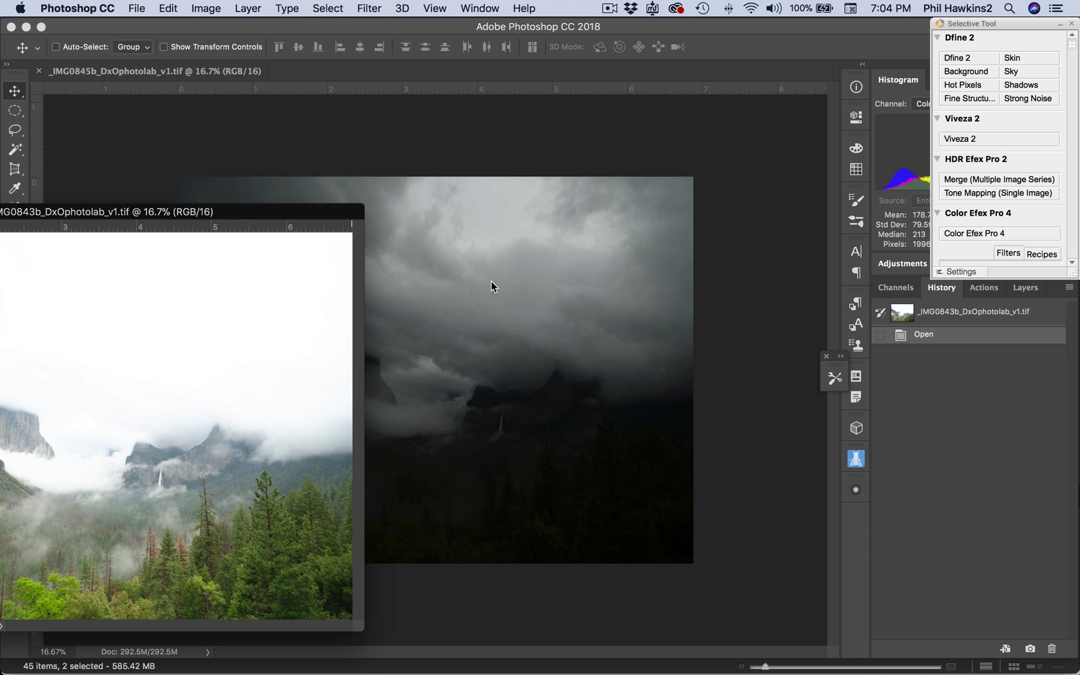
left_click_drag(495, 283, 495, 283)
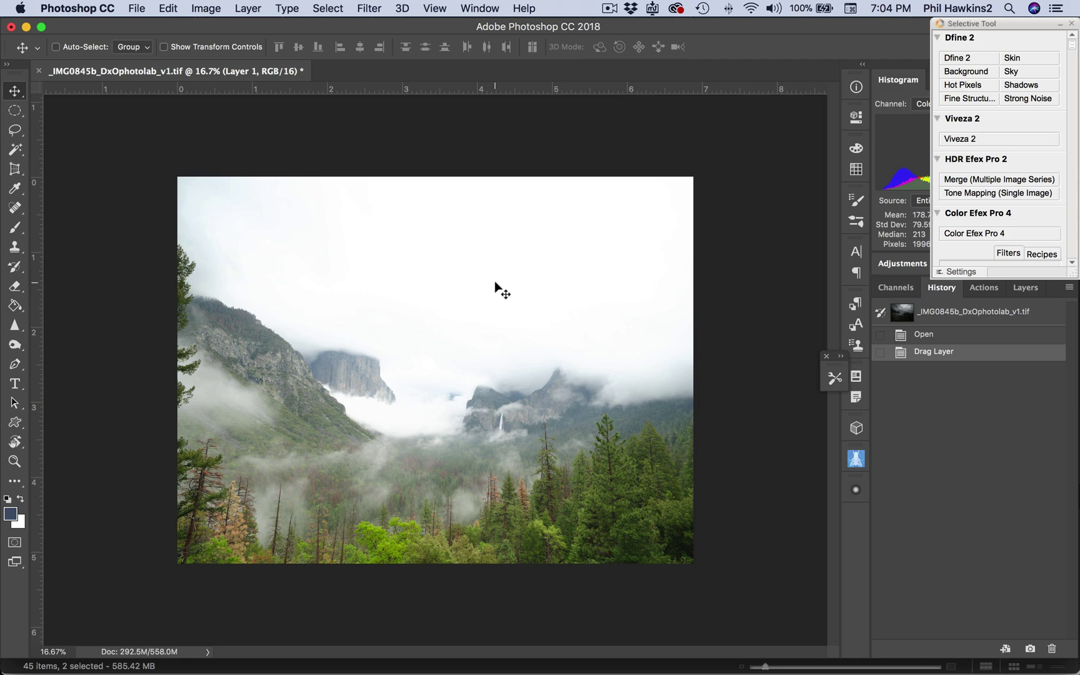
Step: Duplicate the storm Background layer and reorder so Background copy sits above Layer 1
left_click(1024, 288)
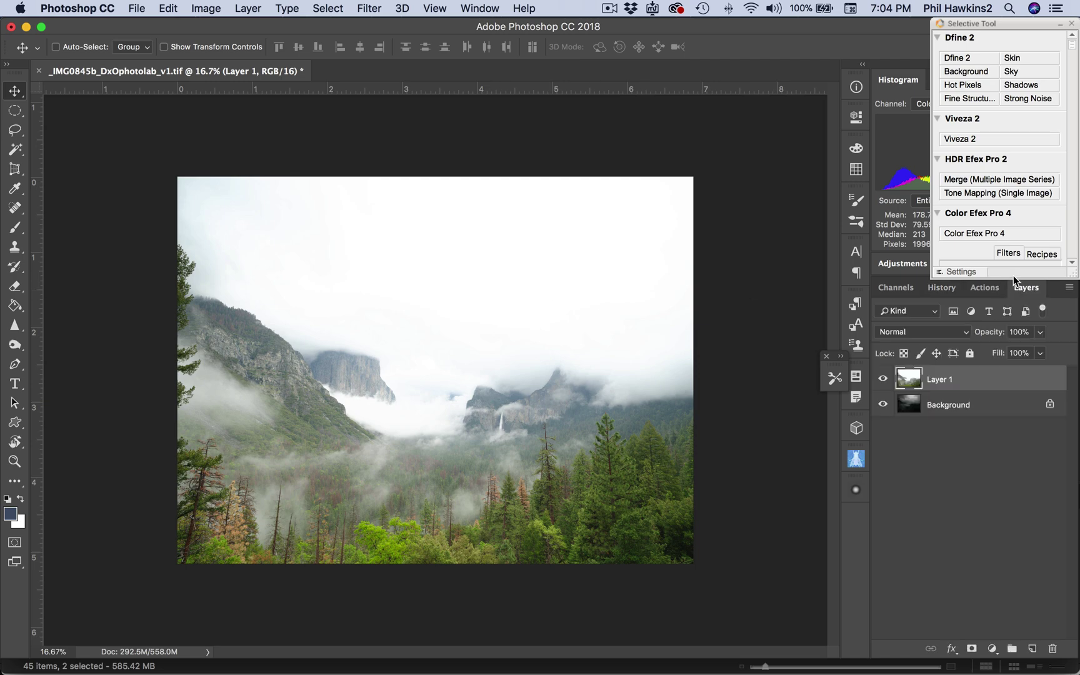
left_click(1072, 24)
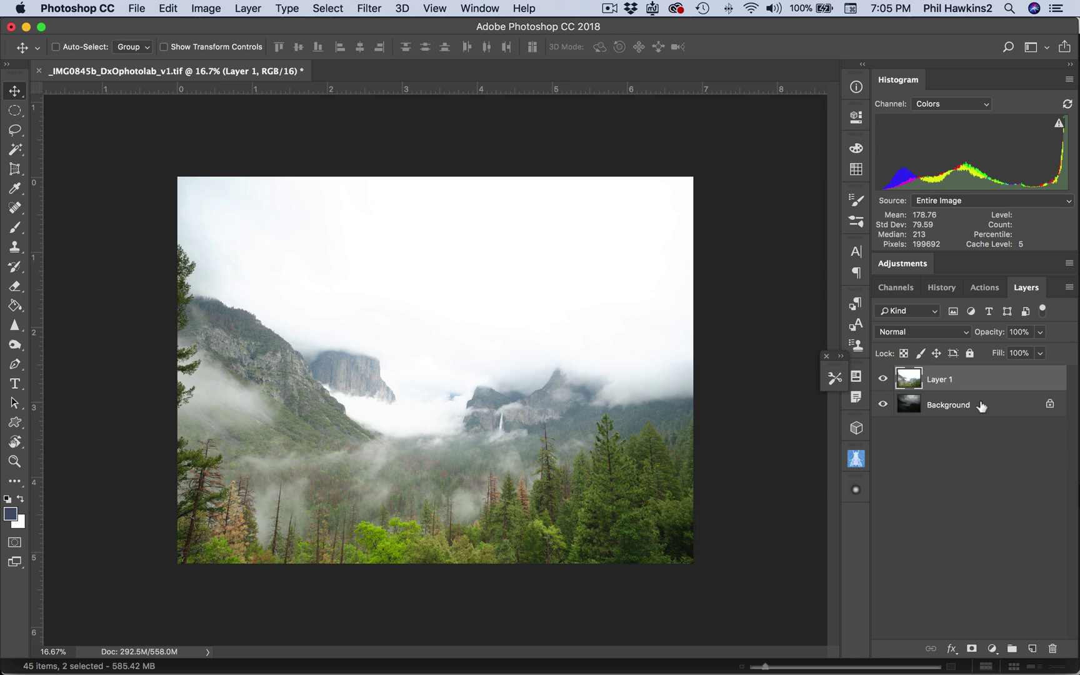
left_click(981, 407)
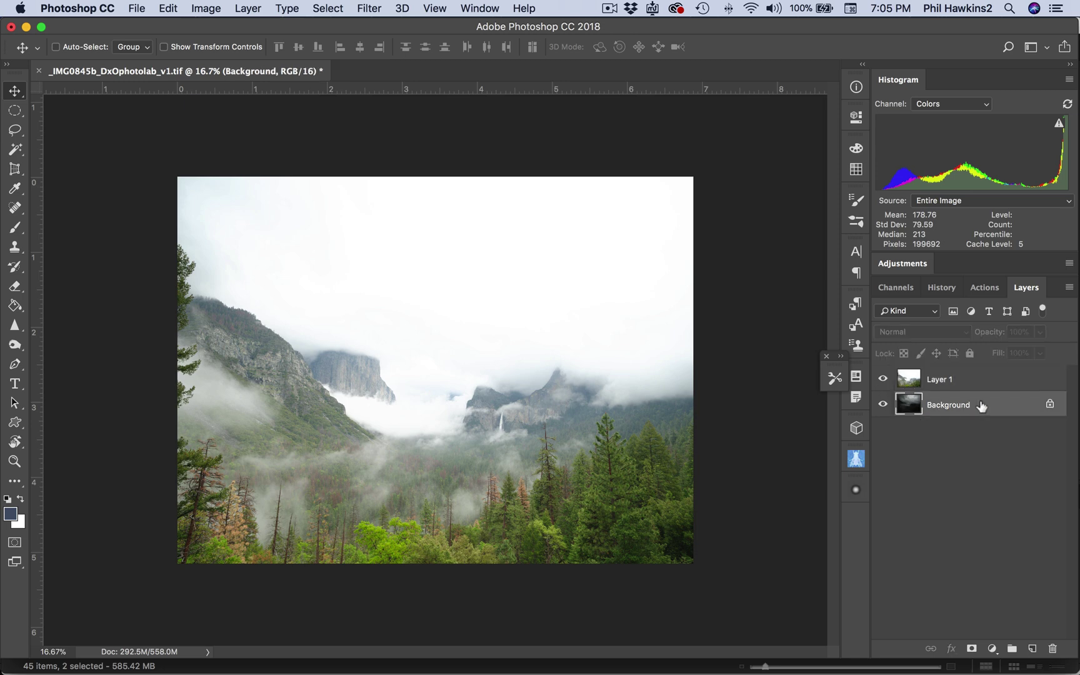
key("super+j")
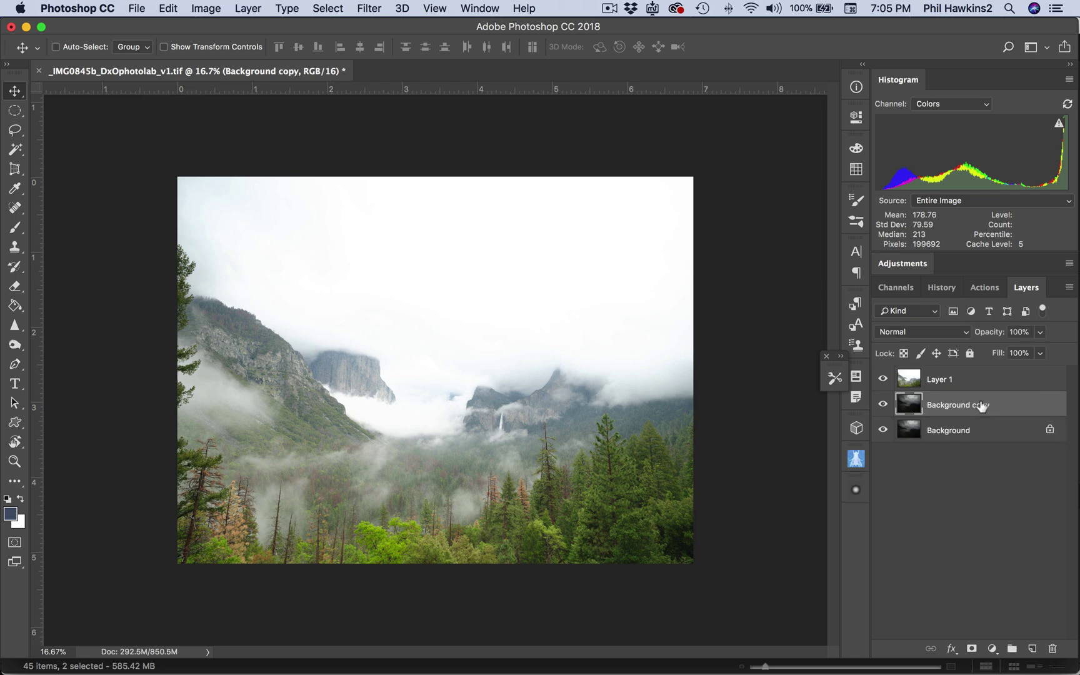
left_click(981, 378)
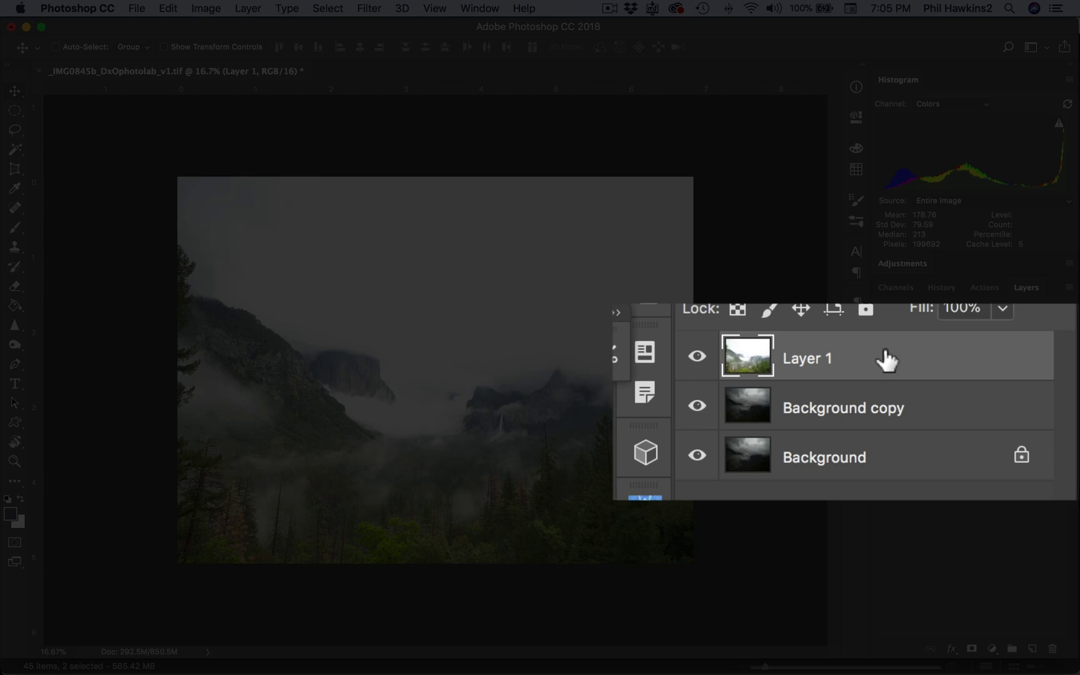
left_click_drag(886, 360, 888, 431)
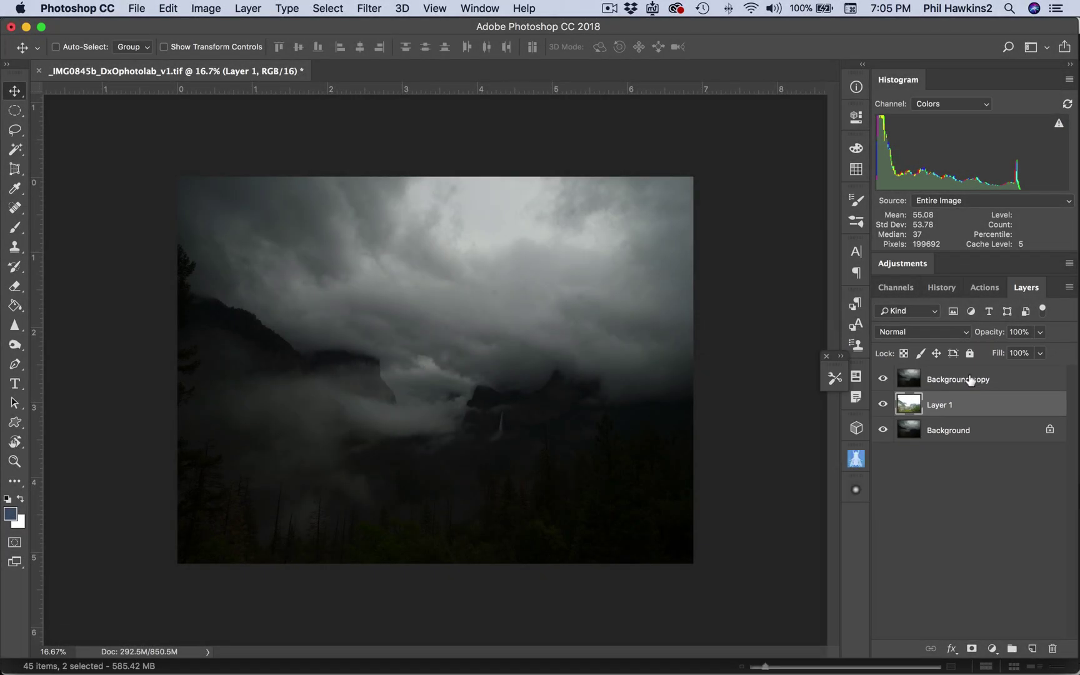
left_click(970, 379)
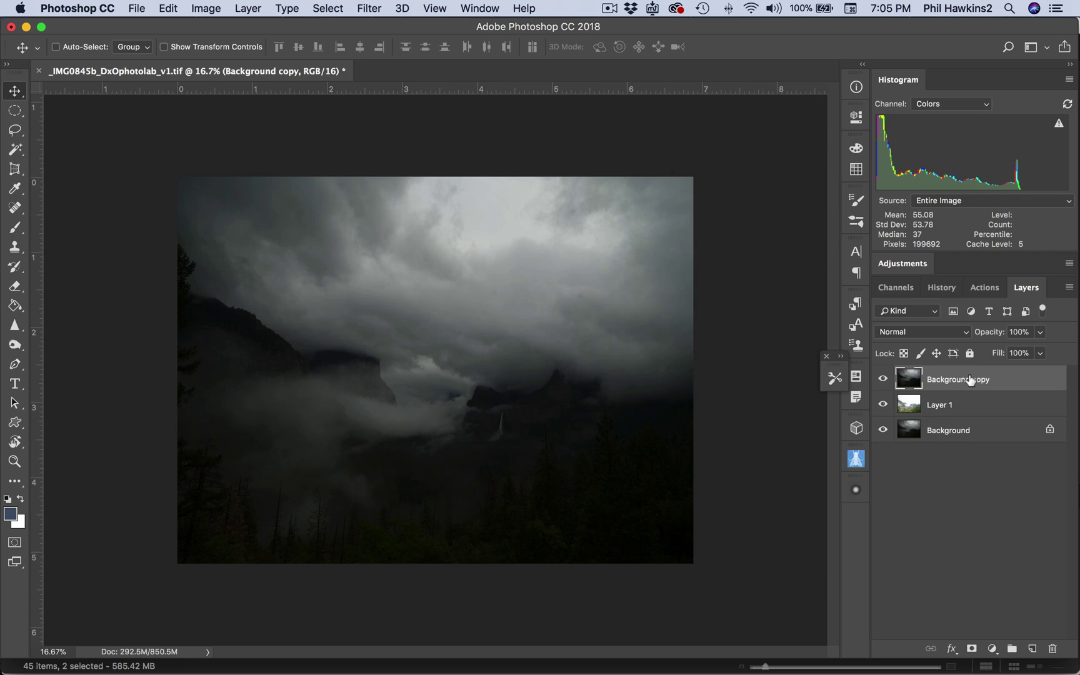
Step: Add a layer mask to Background copy and set the Brush tool flow to 5%
left_click(971, 649)
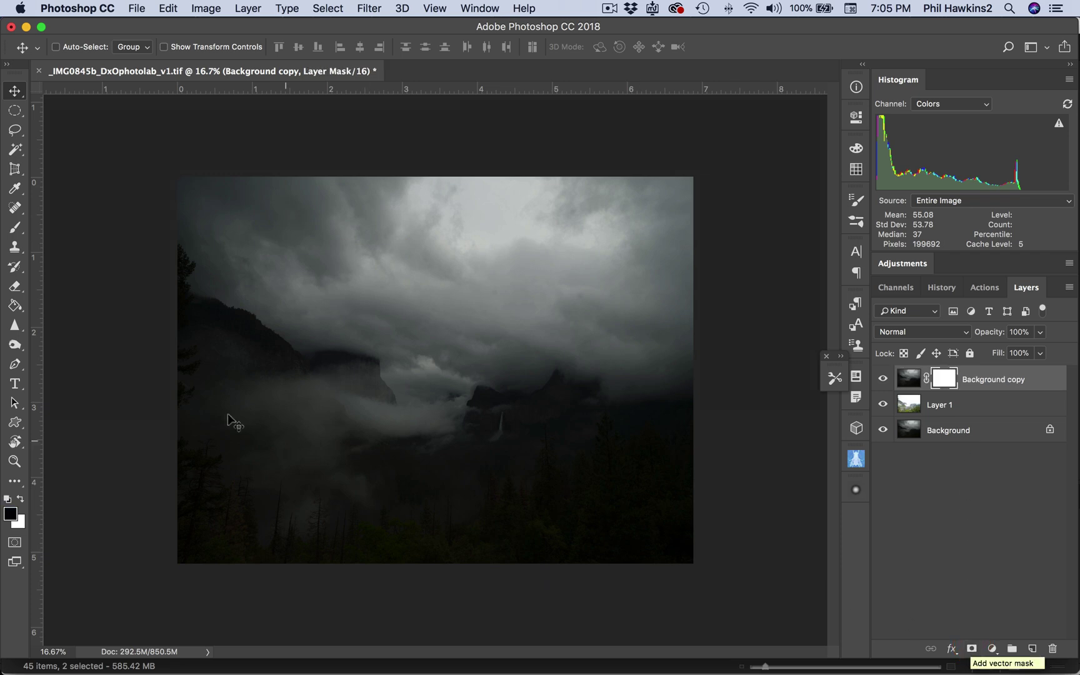
left_click(14, 230)
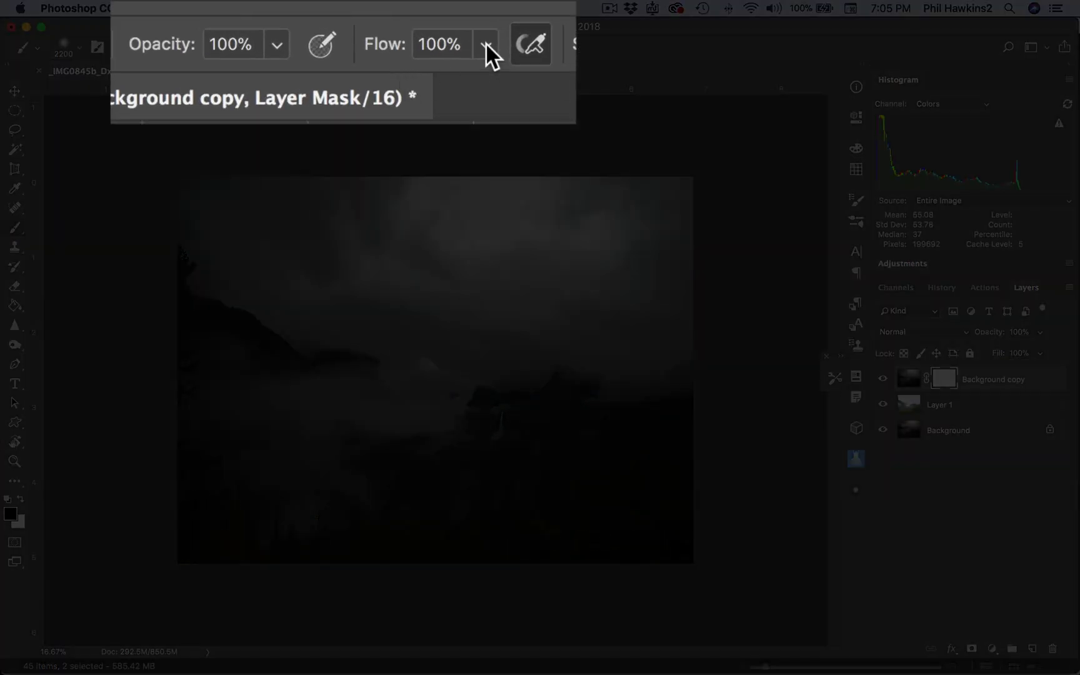
left_click(487, 44)
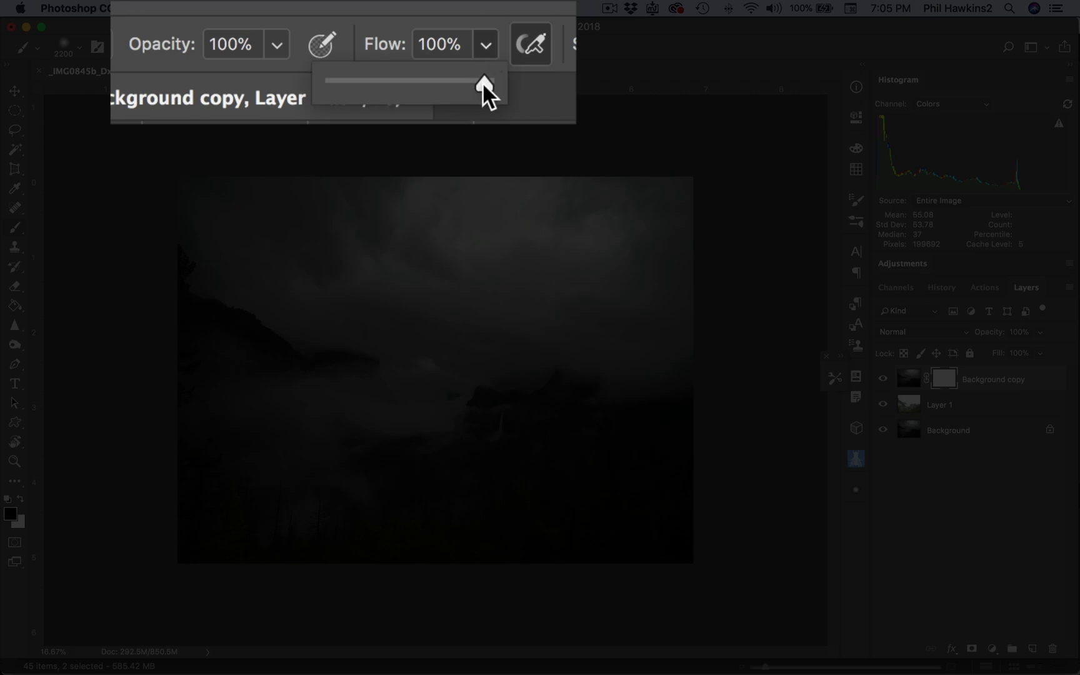
left_click_drag(481, 81, 339, 79)
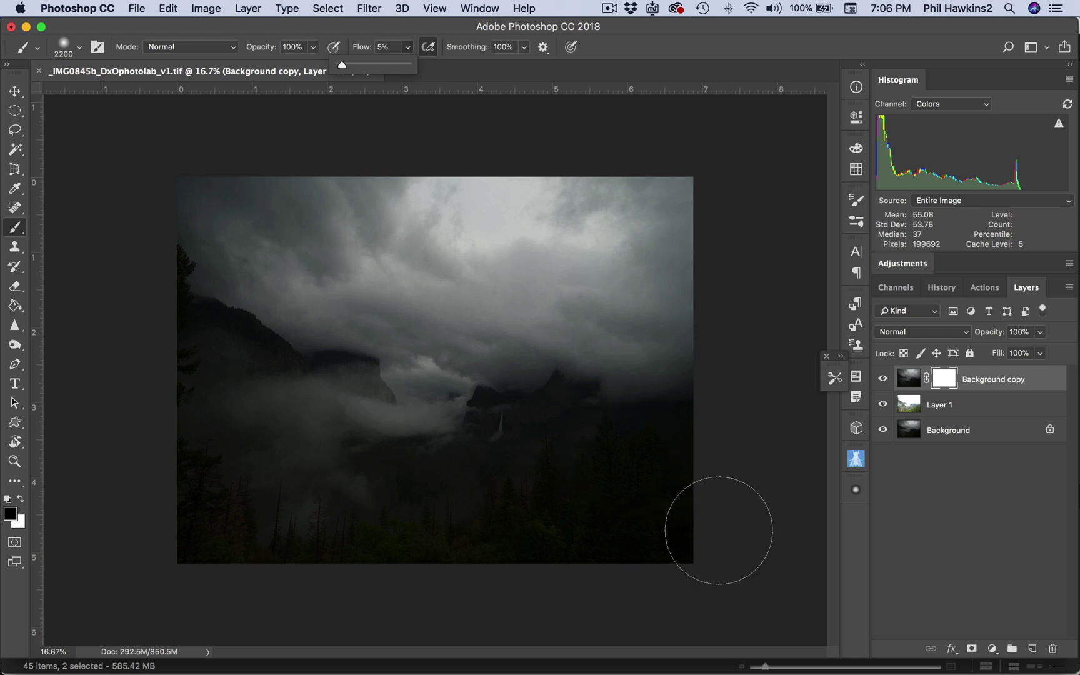
Step: Paint black on the mask over the foreground trees, left ridge, fog and waterfall area
mouse_move(688, 537)
left_mouse_down()
mouse_move(115, 536)
mouse_move(152, 463)
mouse_move(174, 454)
mouse_move(558, 458)
mouse_move(772, 430)
left_mouse_up()
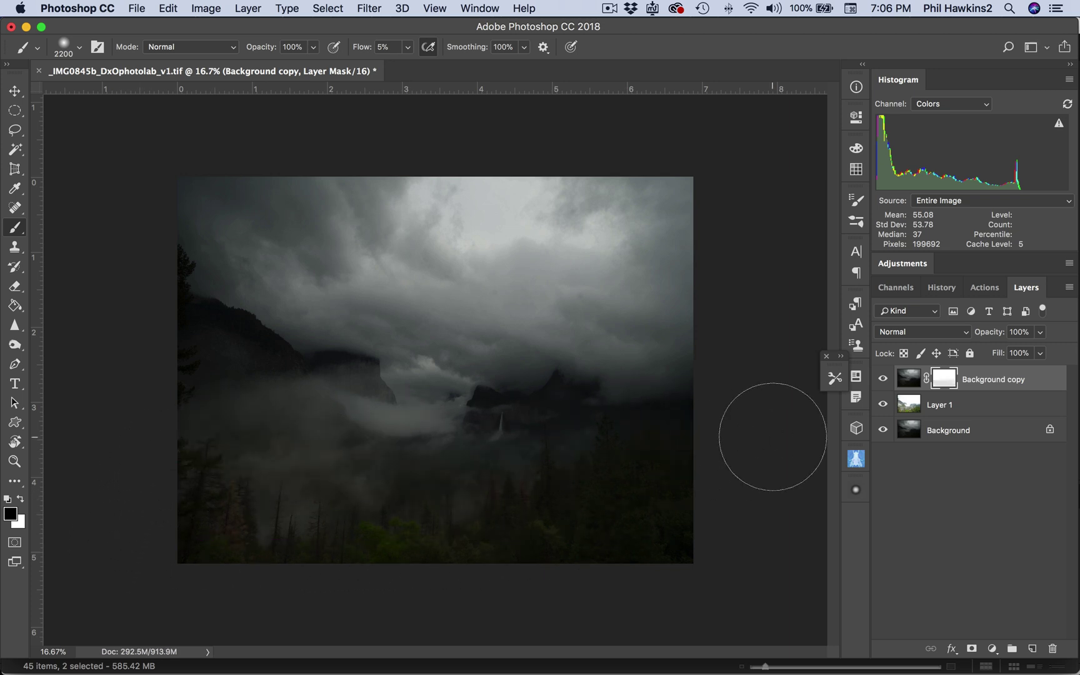
left_click(213, 374)
left_click(197, 350)
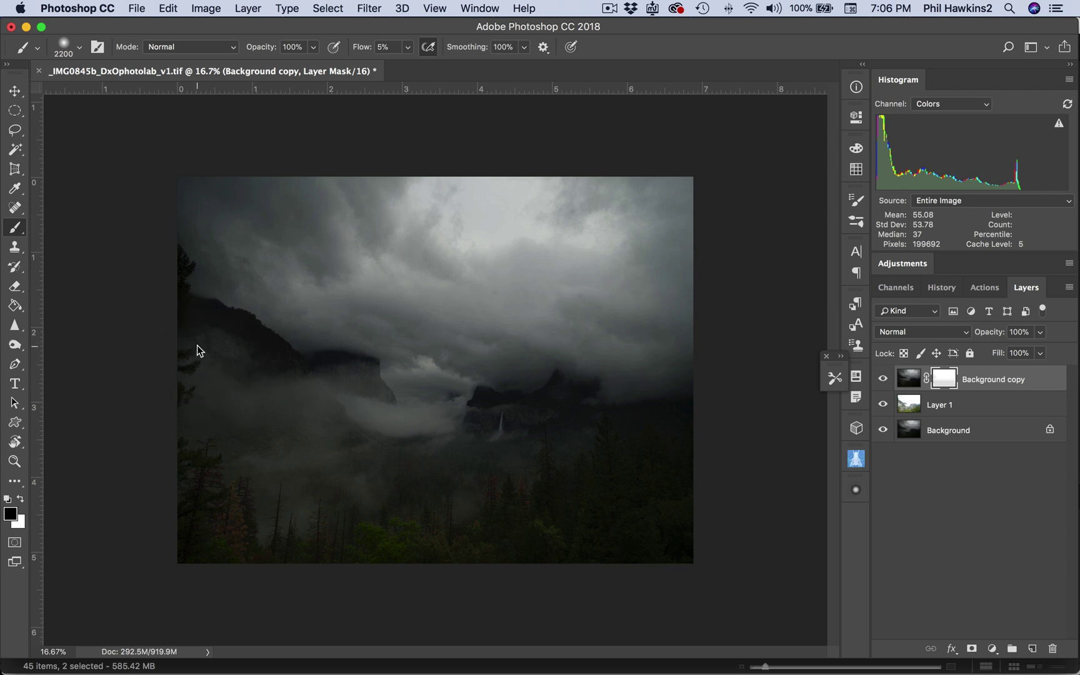
left_click(222, 451)
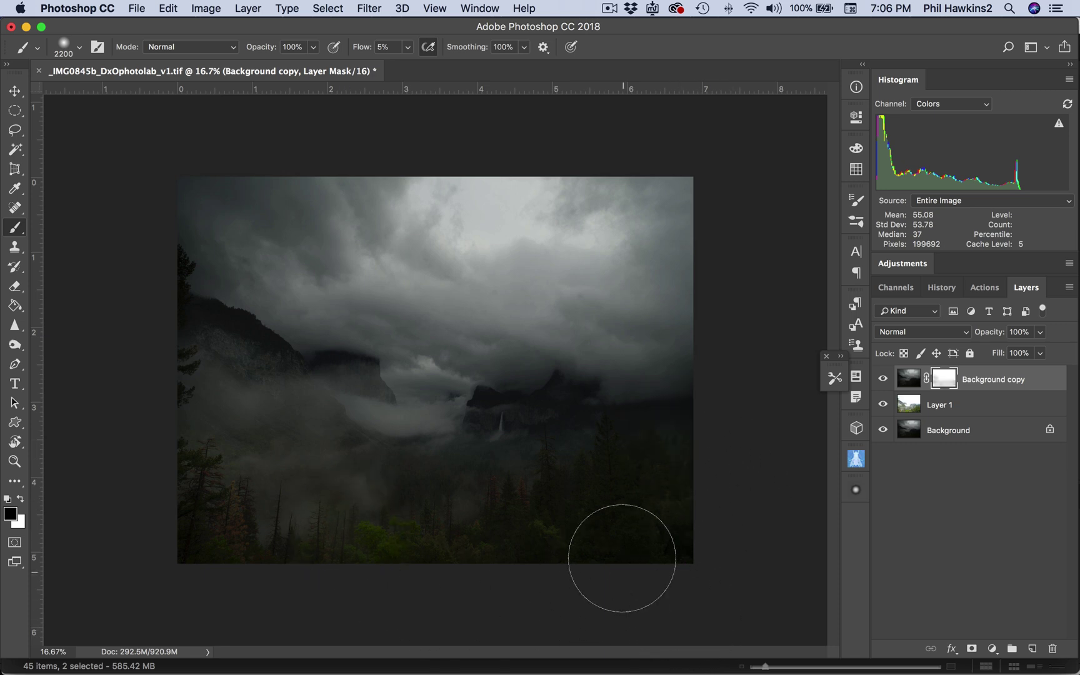
left_click(601, 456)
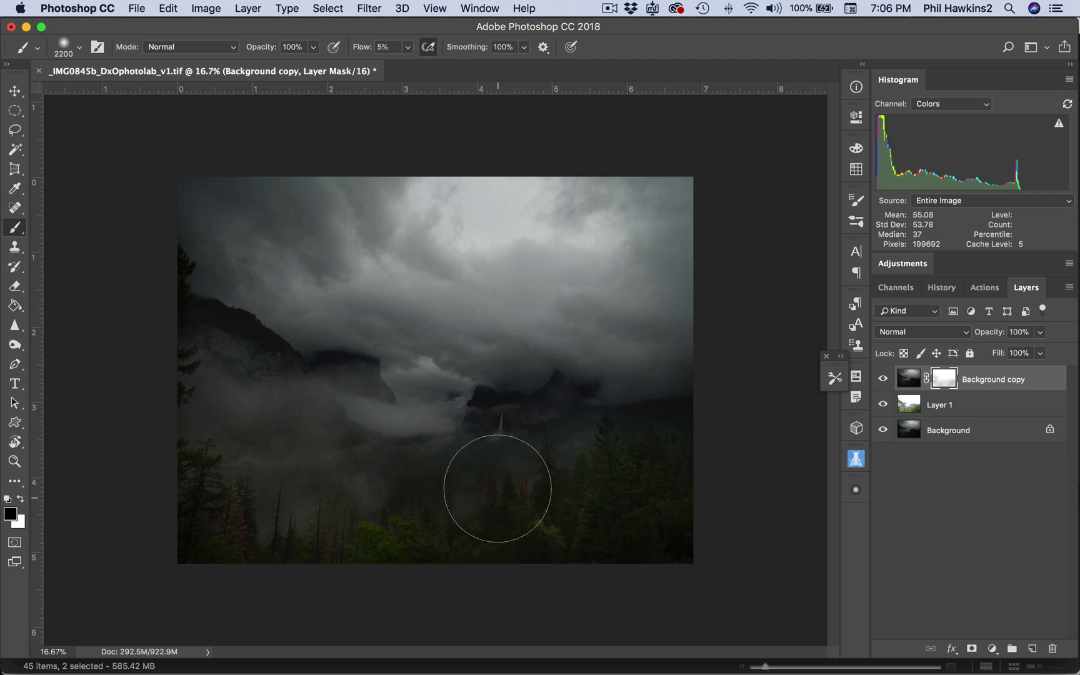
mouse_move(495, 478)
left_mouse_down()
mouse_move(489, 441)
mouse_move(515, 447)
left_mouse_up()
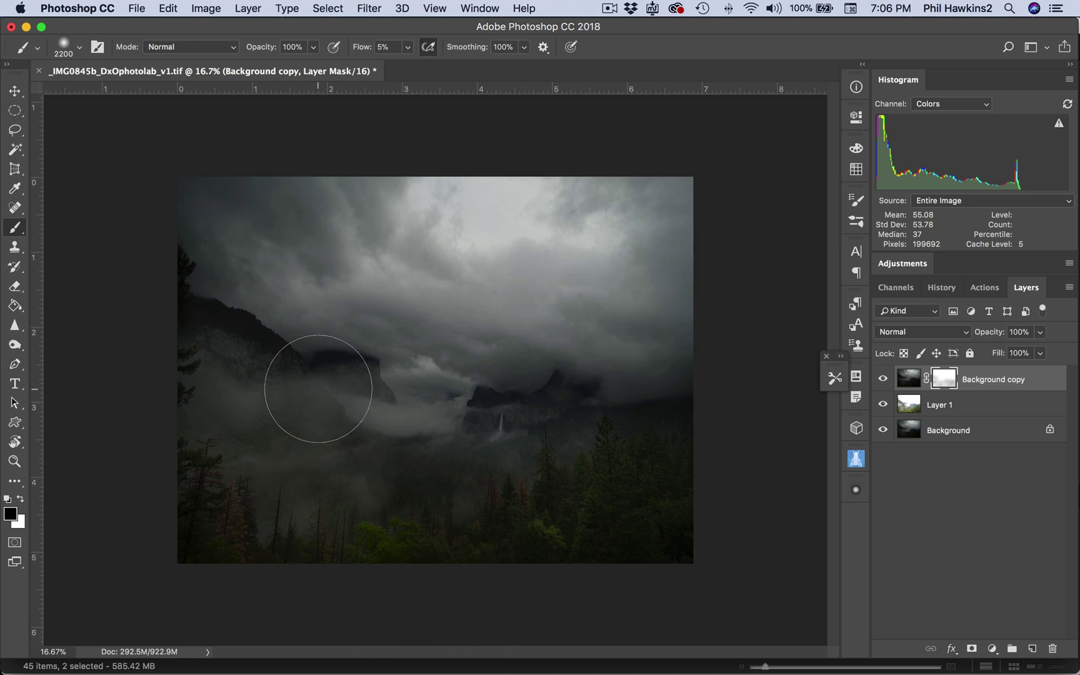
mouse_move(318, 390)
left_mouse_down()
mouse_move(232, 662)
mouse_move(243, 672)
left_mouse_up()
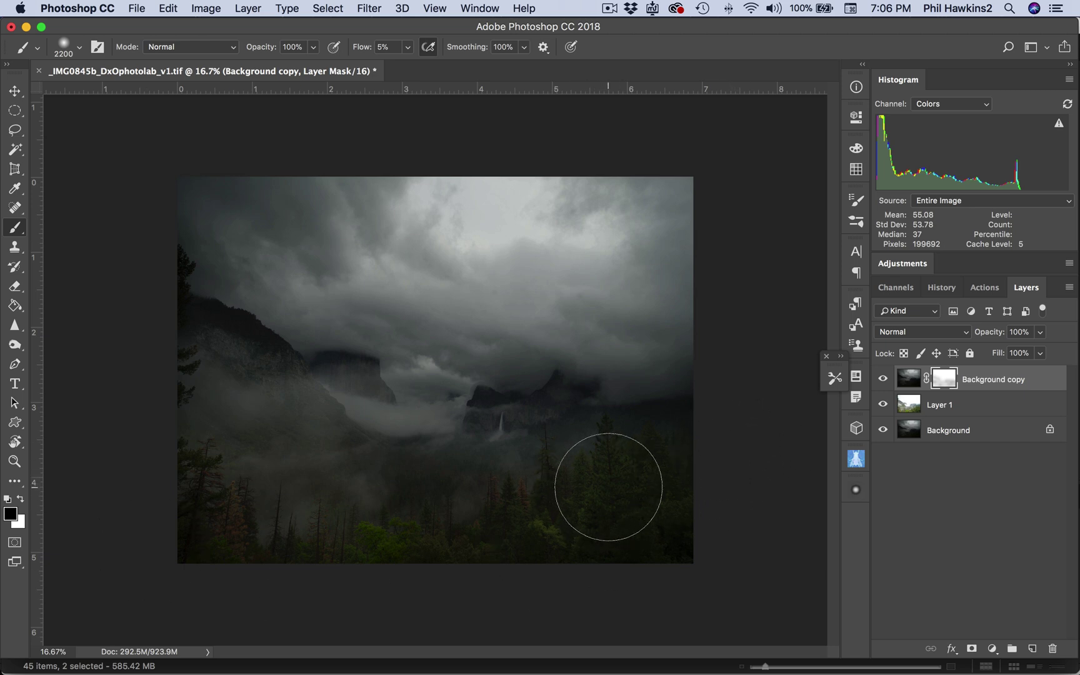
mouse_move(608, 487)
left_mouse_down()
mouse_move(550, 523)
mouse_move(350, 547)
mouse_move(378, 544)
left_mouse_up()
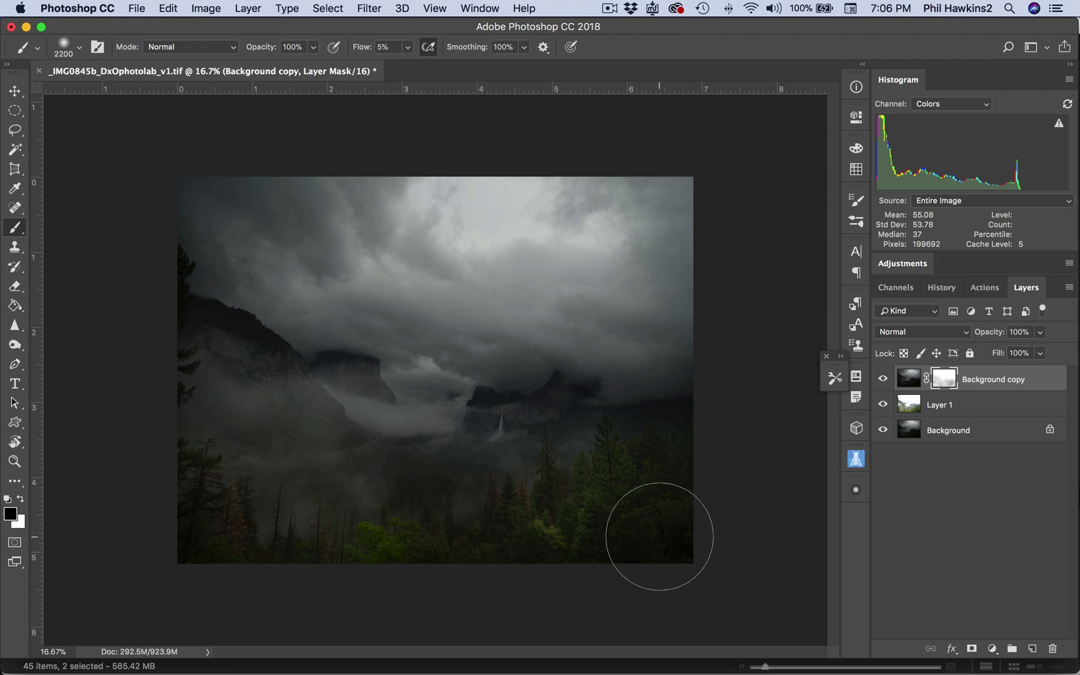
Step: Apply the Camera Raw Filter to Layer 1 with Clarity raised to +45
left_click(960, 412)
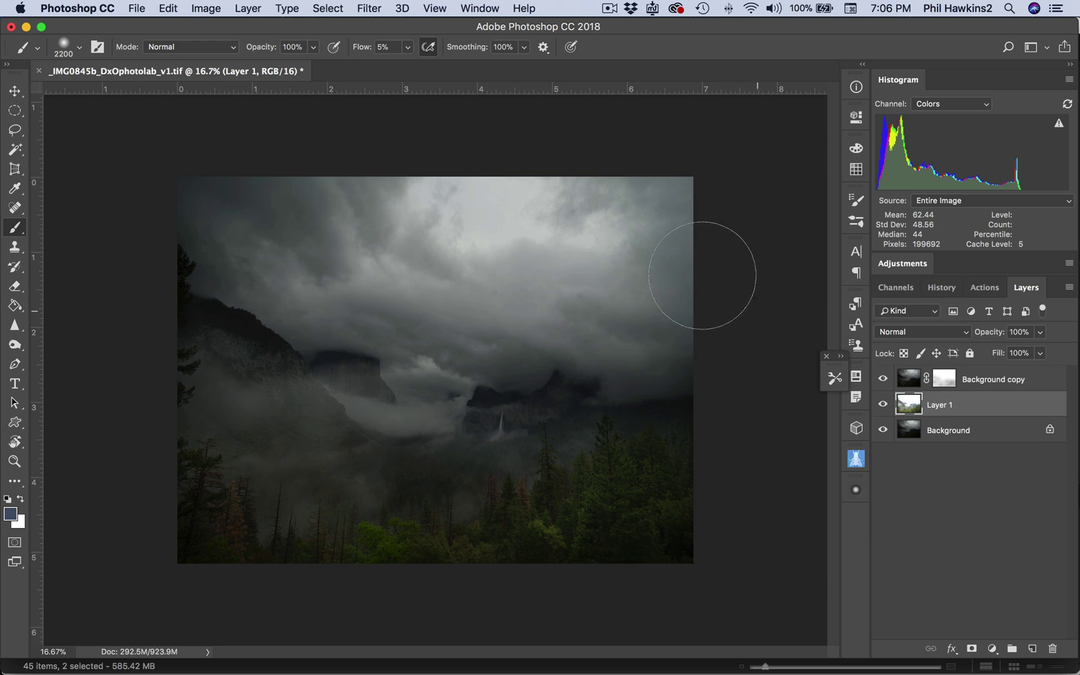
left_click(370, 8)
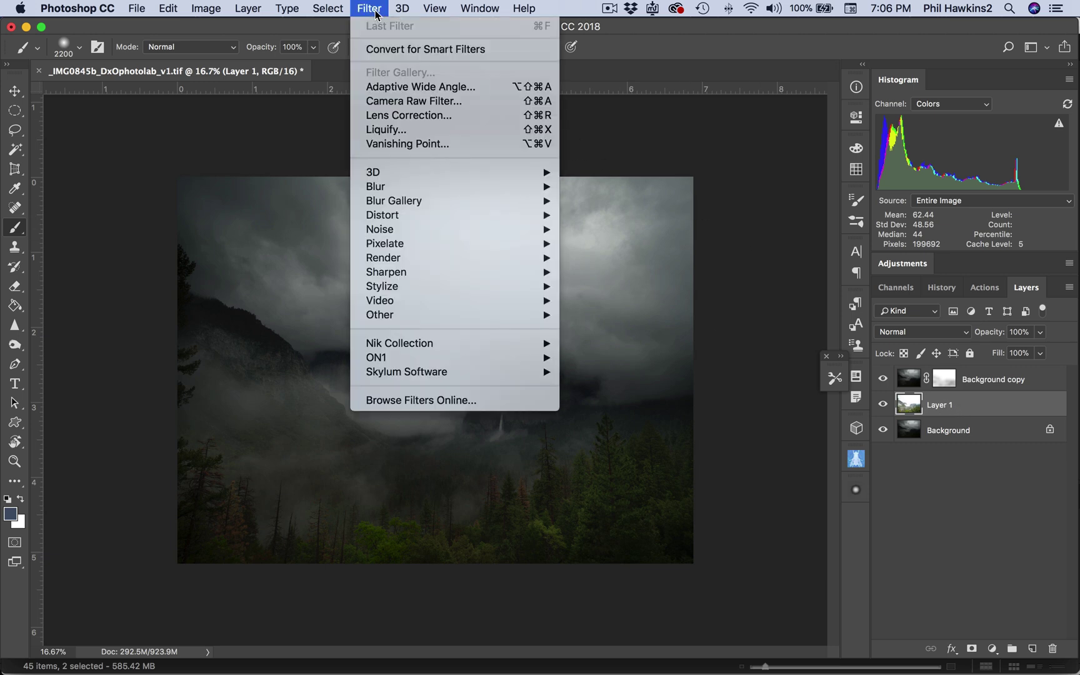
left_click(376, 103)
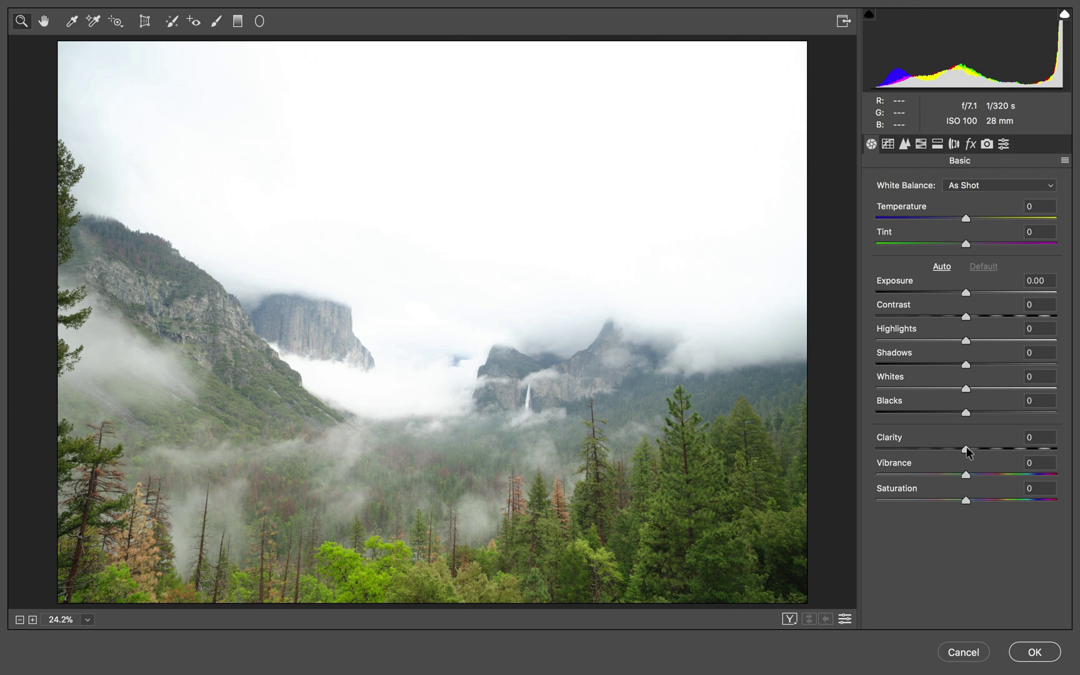
left_click_drag(966, 448, 1006, 449)
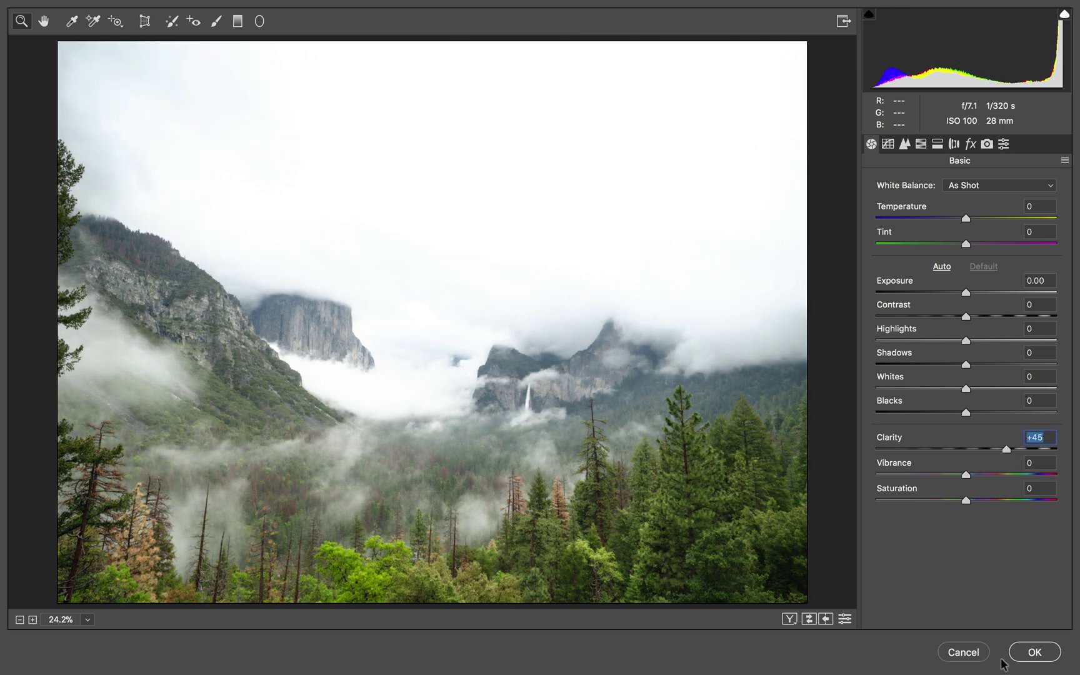
left_click(1034, 653)
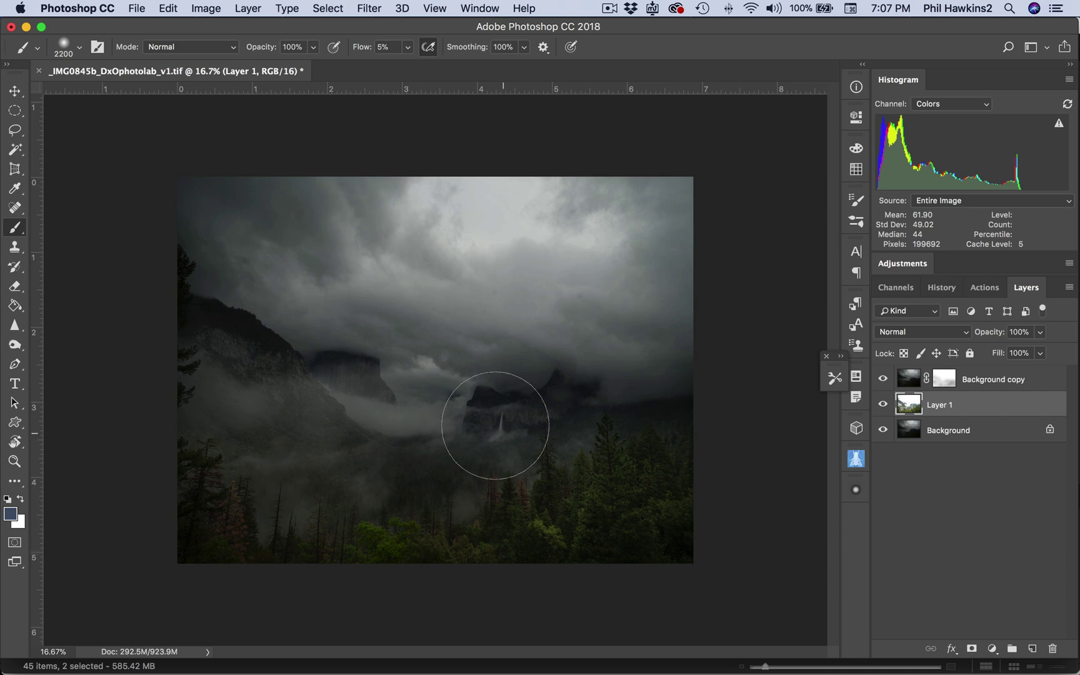
Step: Brush white at low flow on the Background copy mask over the misty left valley
mouse_move(477, 415)
left_mouse_down()
mouse_move(344, 477)
mouse_move(245, 473)
mouse_move(408, 416)
mouse_move(287, 447)
left_mouse_up()
left_click(949, 380)
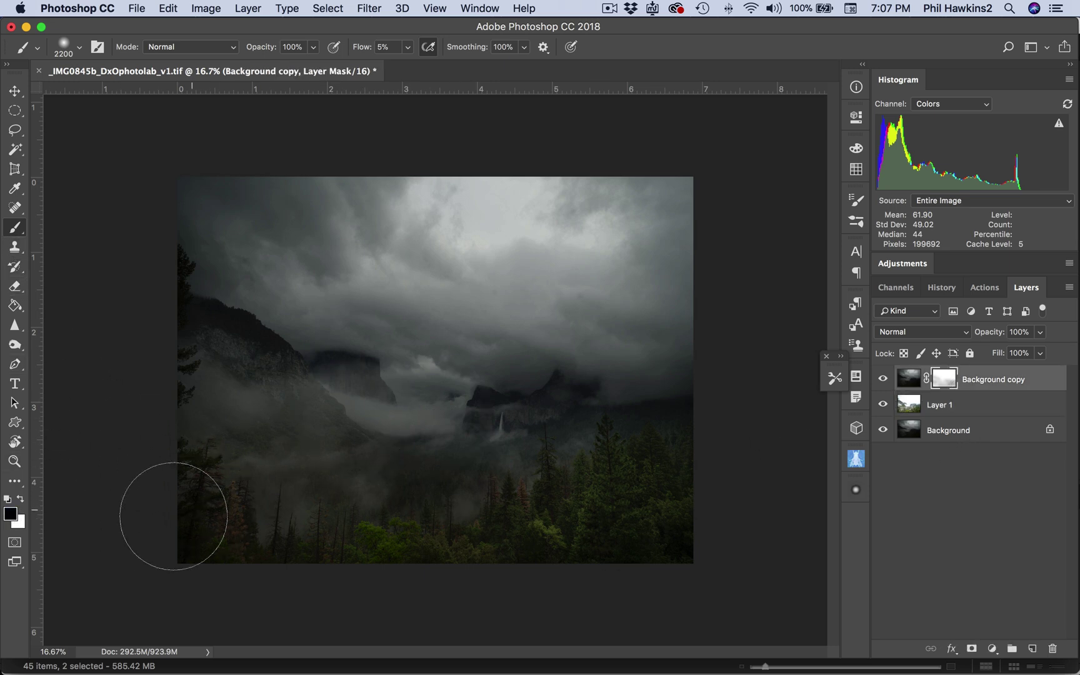
left_click(21, 499)
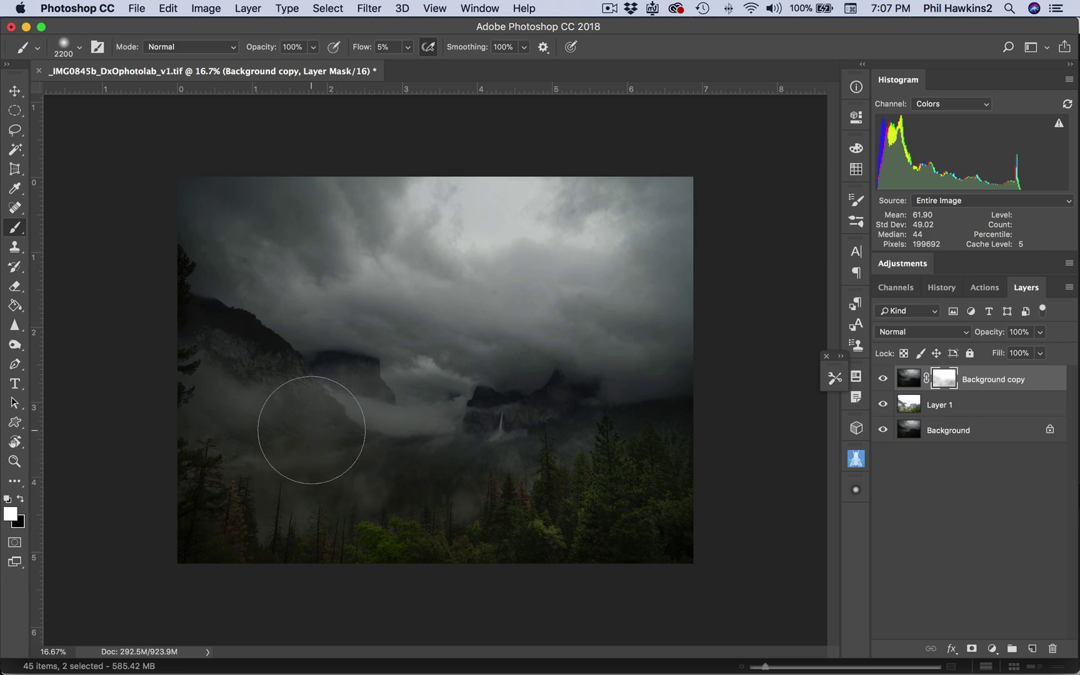
mouse_move(312, 429)
left_mouse_down()
mouse_move(222, 434)
mouse_move(309, 427)
mouse_move(228, 430)
mouse_move(297, 476)
mouse_move(381, 448)
mouse_move(308, 468)
mouse_move(366, 454)
mouse_move(442, 458)
mouse_move(363, 424)
mouse_move(273, 439)
mouse_move(227, 410)
mouse_move(193, 447)
mouse_move(323, 512)
mouse_move(412, 429)
mouse_move(410, 446)
mouse_move(344, 486)
mouse_move(309, 453)
mouse_move(284, 482)
mouse_move(195, 343)
mouse_move(244, 374)
mouse_move(308, 476)
mouse_move(258, 511)
left_mouse_up()
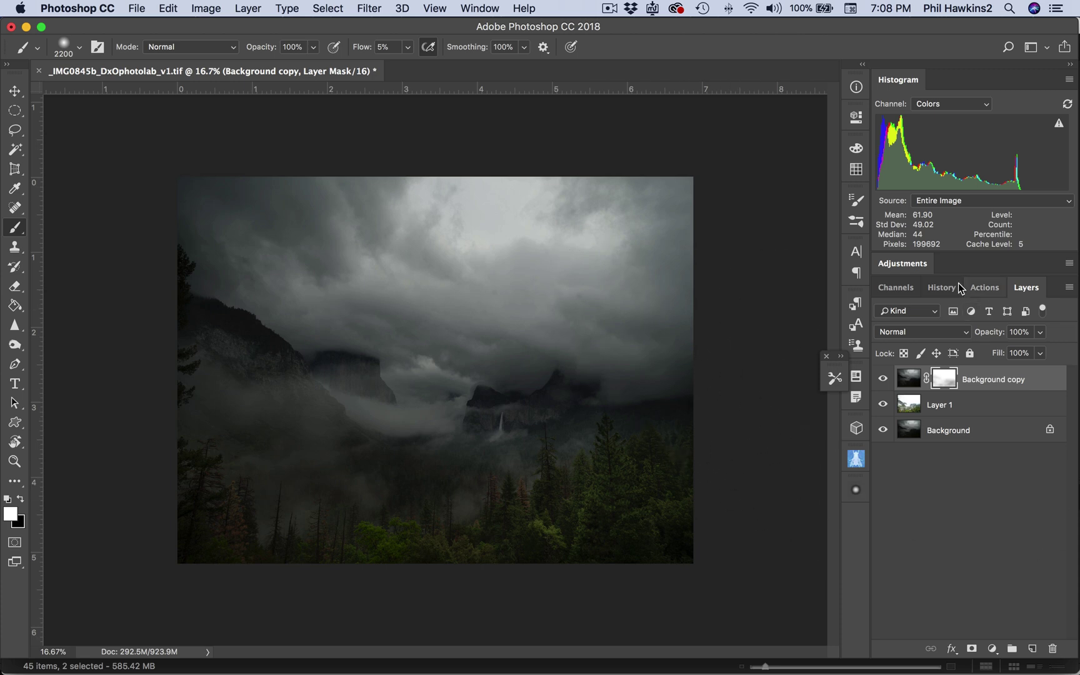
Step: Flatten the image, duplicate it into Layer 1 and a hidden Layer 1 copy, and select Layer 1
left_click(1070, 288)
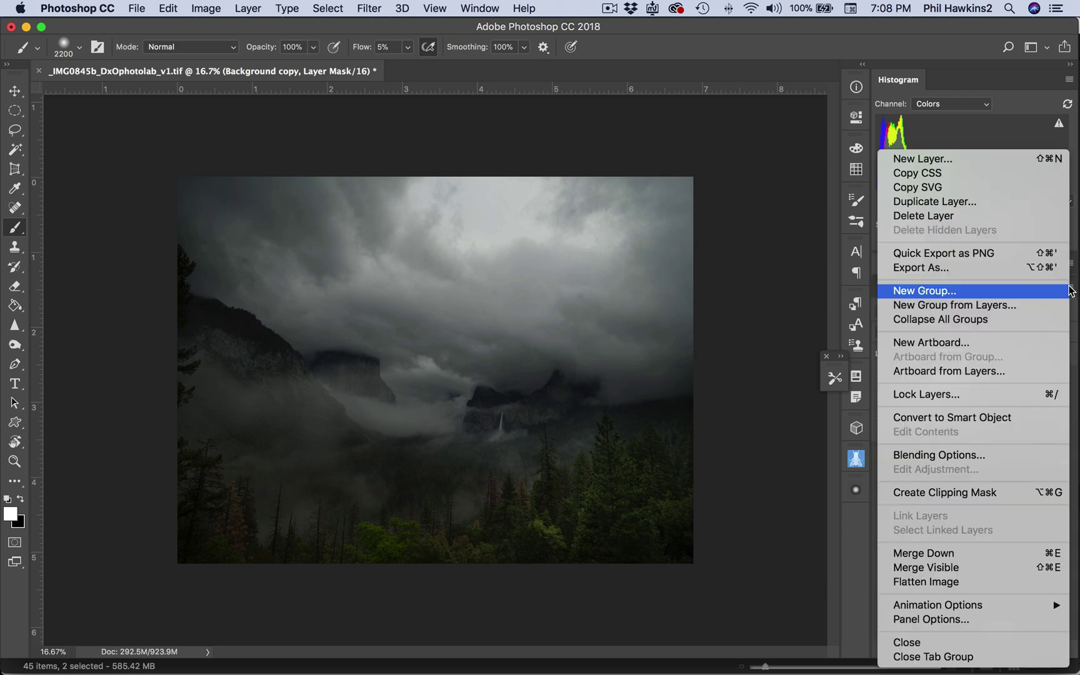
left_click(975, 581)
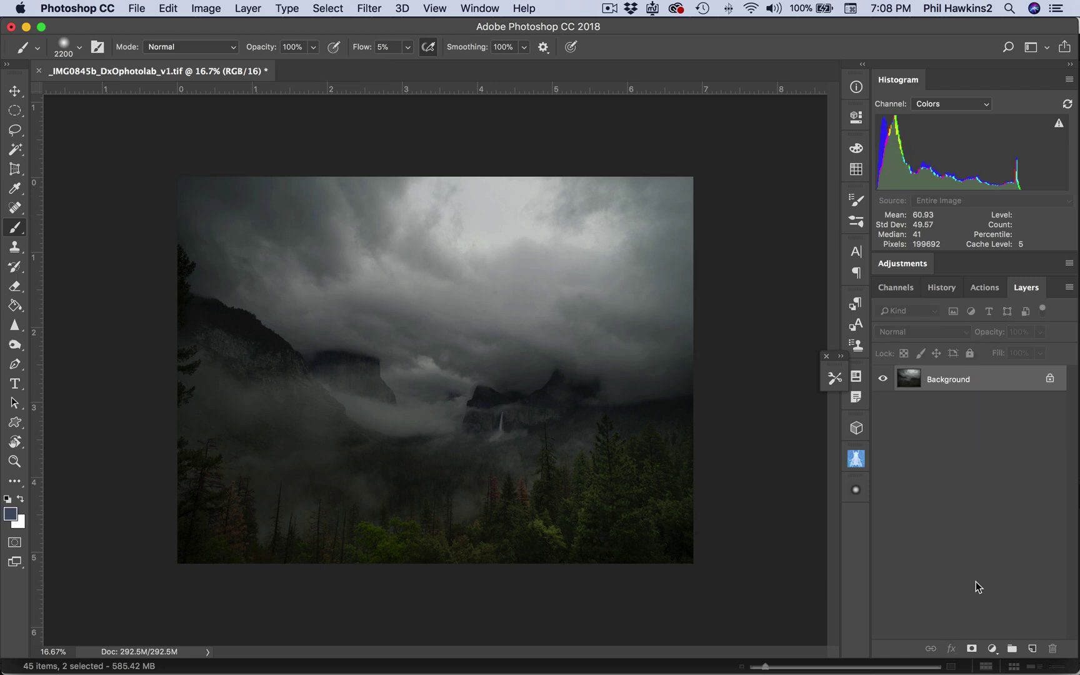
key("super+j")
key("super+j")
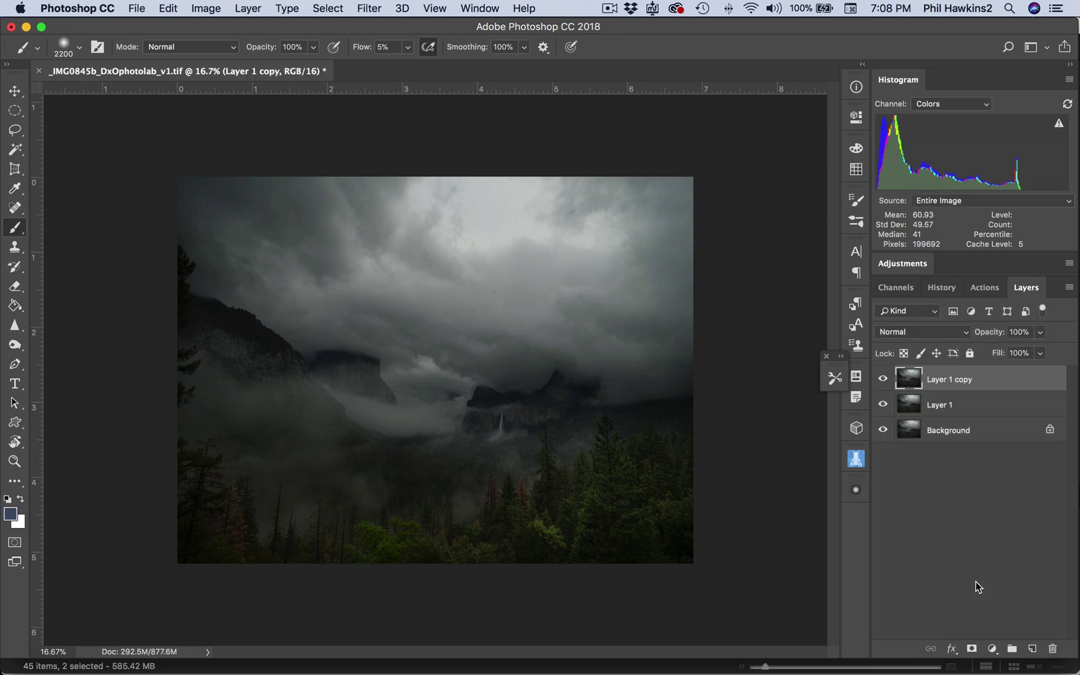
left_click(947, 411)
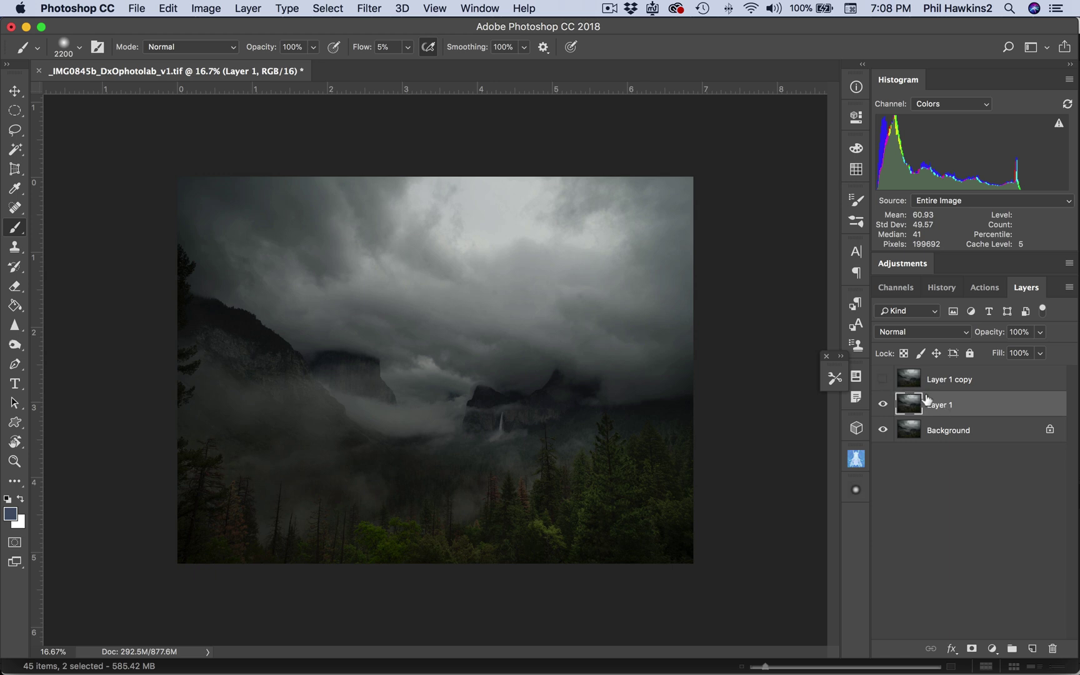
Step: Apply the Camera Raw Filter to Layer 1 with Clarity settled at about +44
left_click(369, 9)
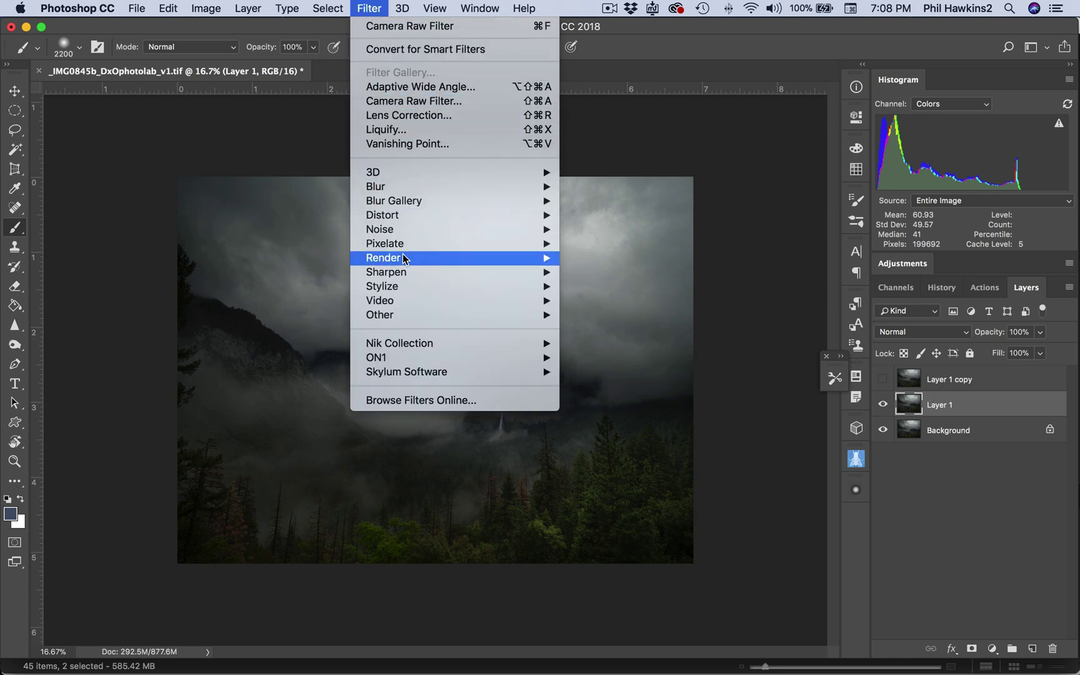
left_click(400, 102)
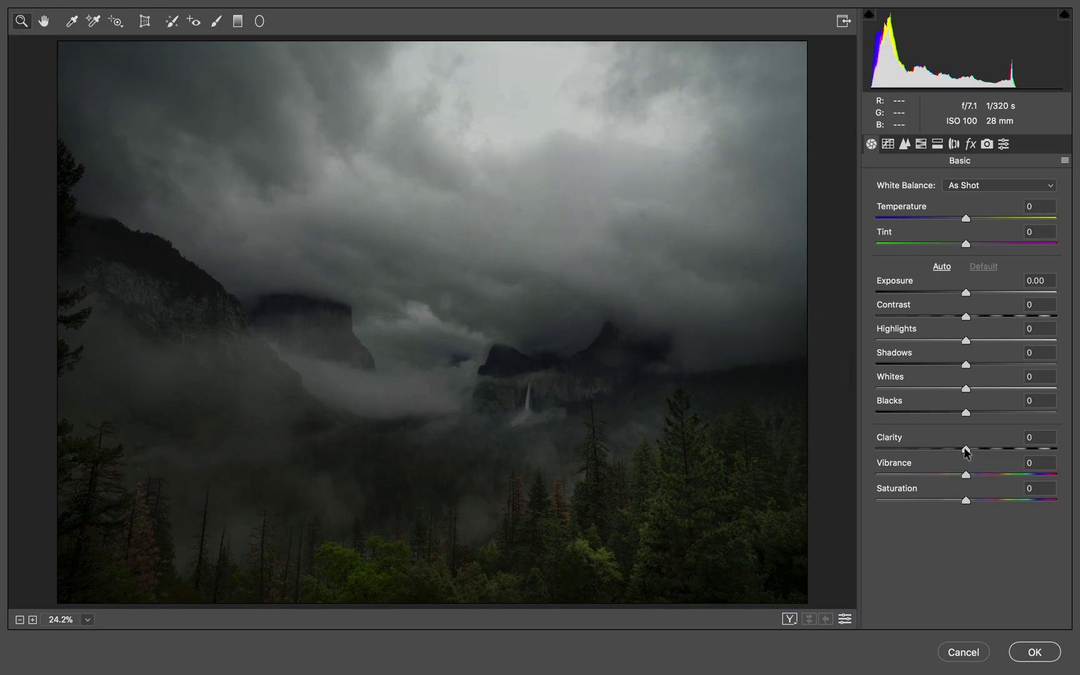
left_click_drag(966, 450, 1002, 448)
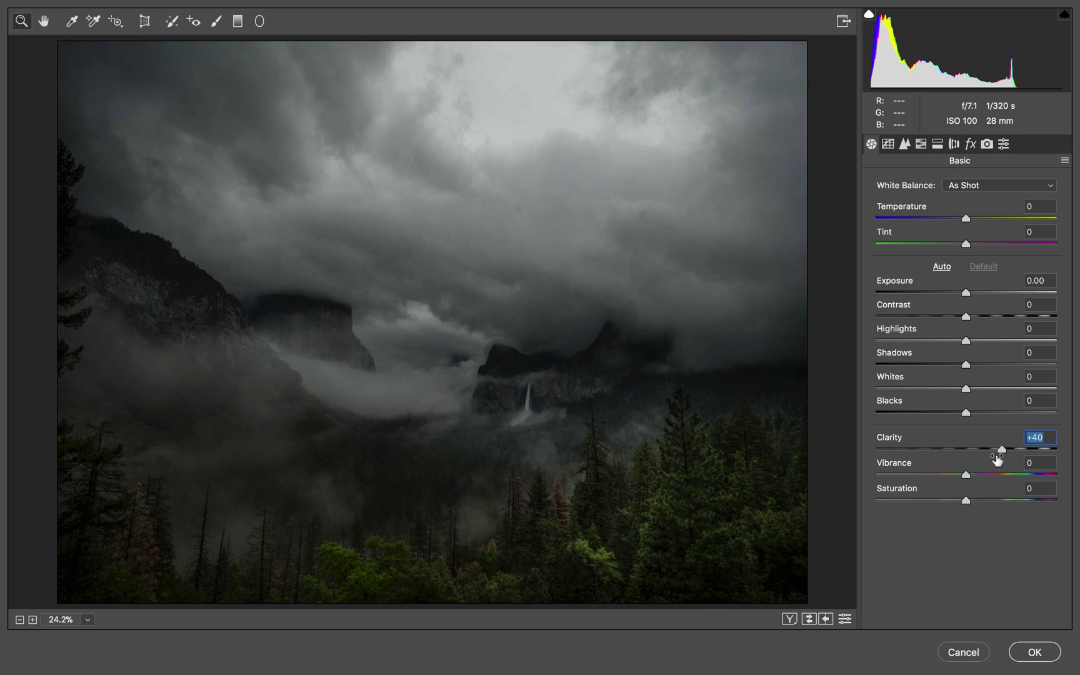
left_click_drag(1001, 449, 1052, 451)
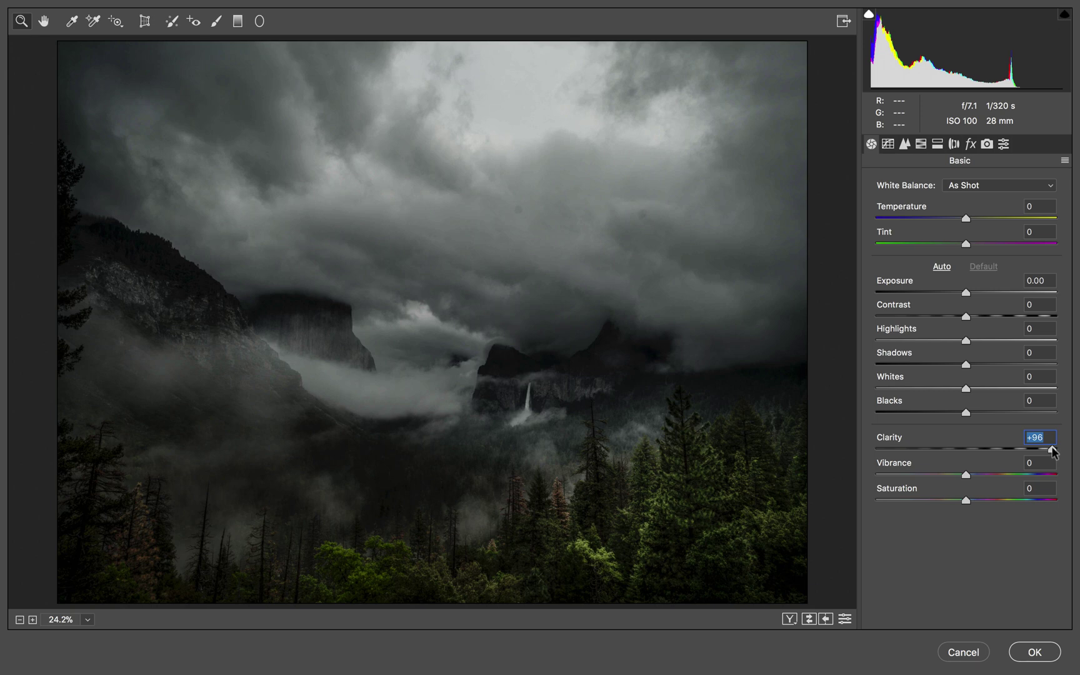
left_click_drag(1052, 452, 1008, 451)
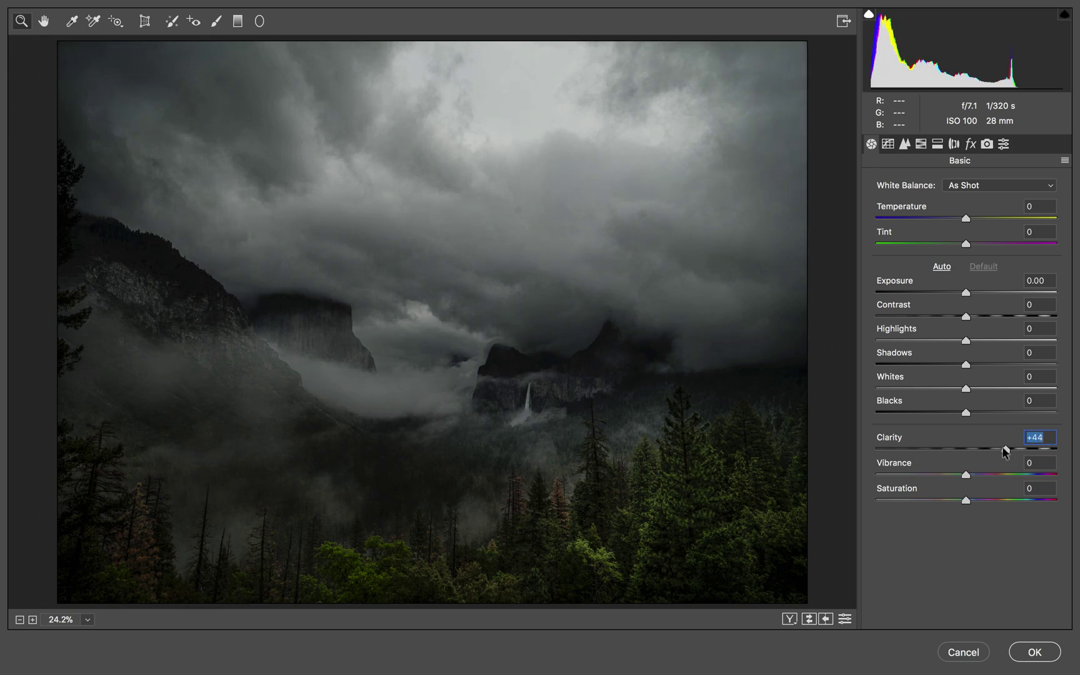
left_click(1036, 657)
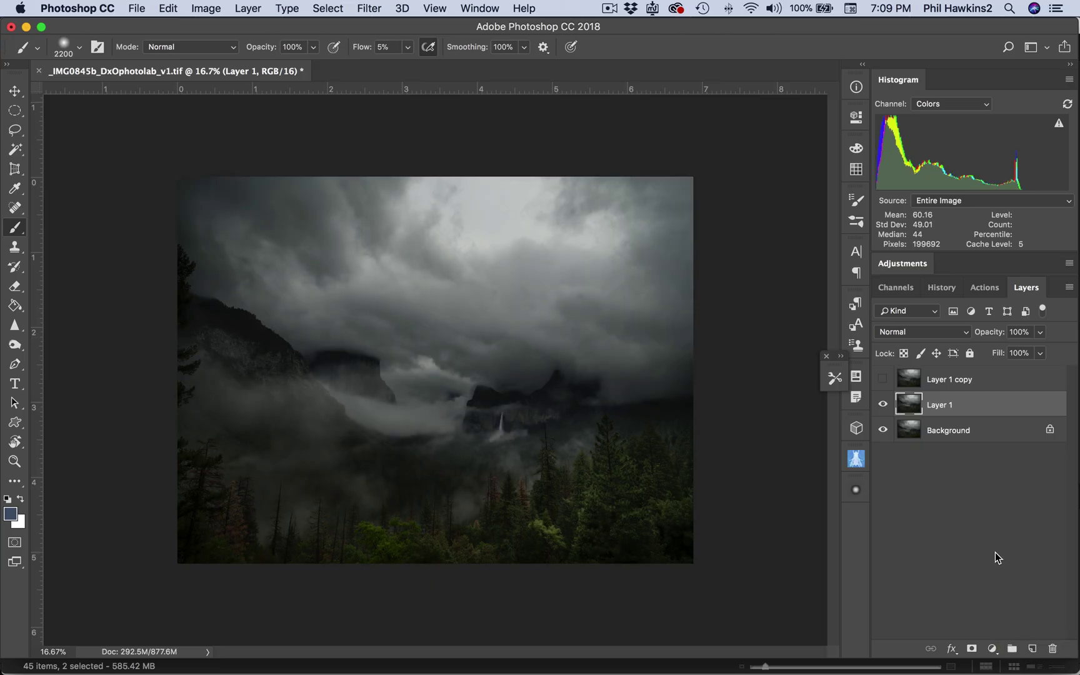
Step: Switch from the Dodge tool to the Burn Tool in the toning flyout
left_click(15, 346)
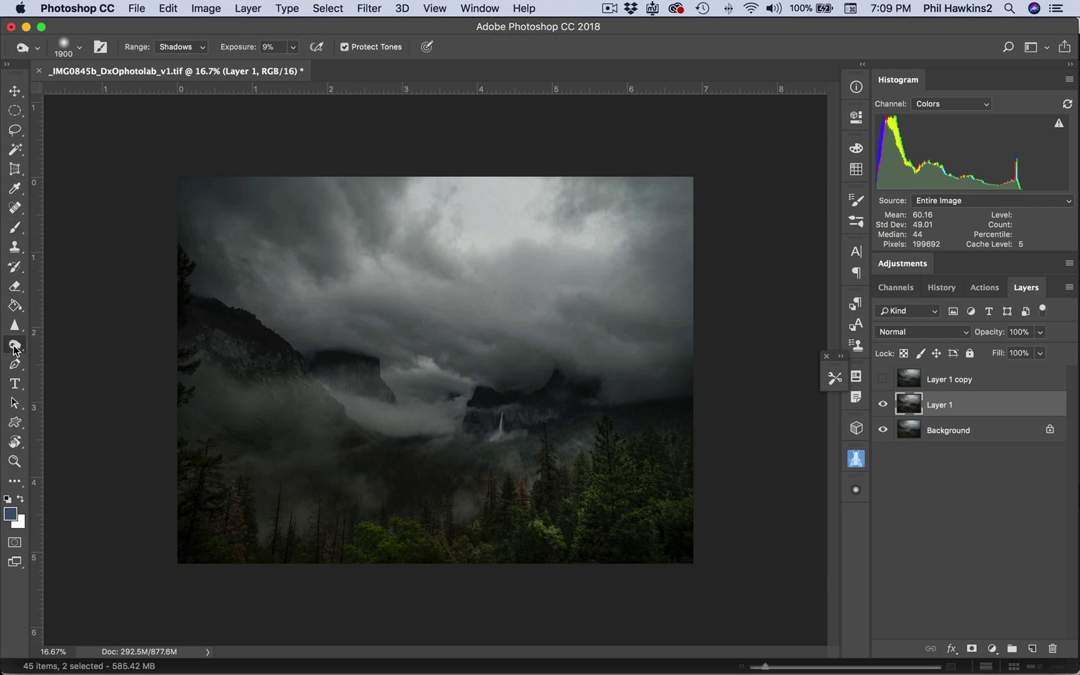
left_click(15, 347)
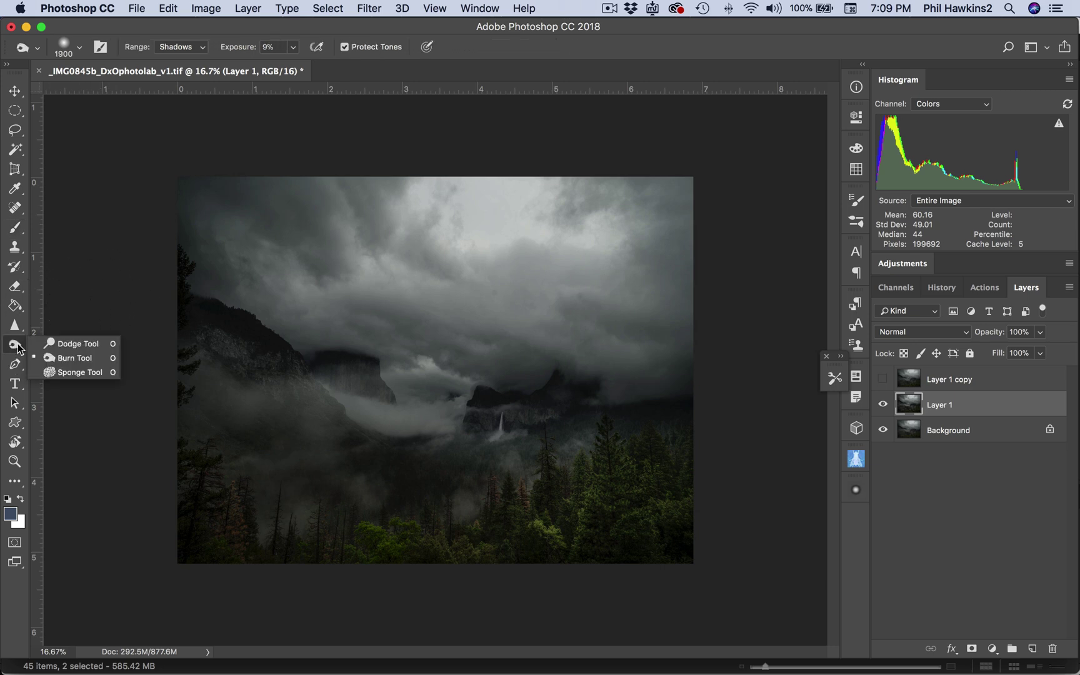
left_click(71, 359)
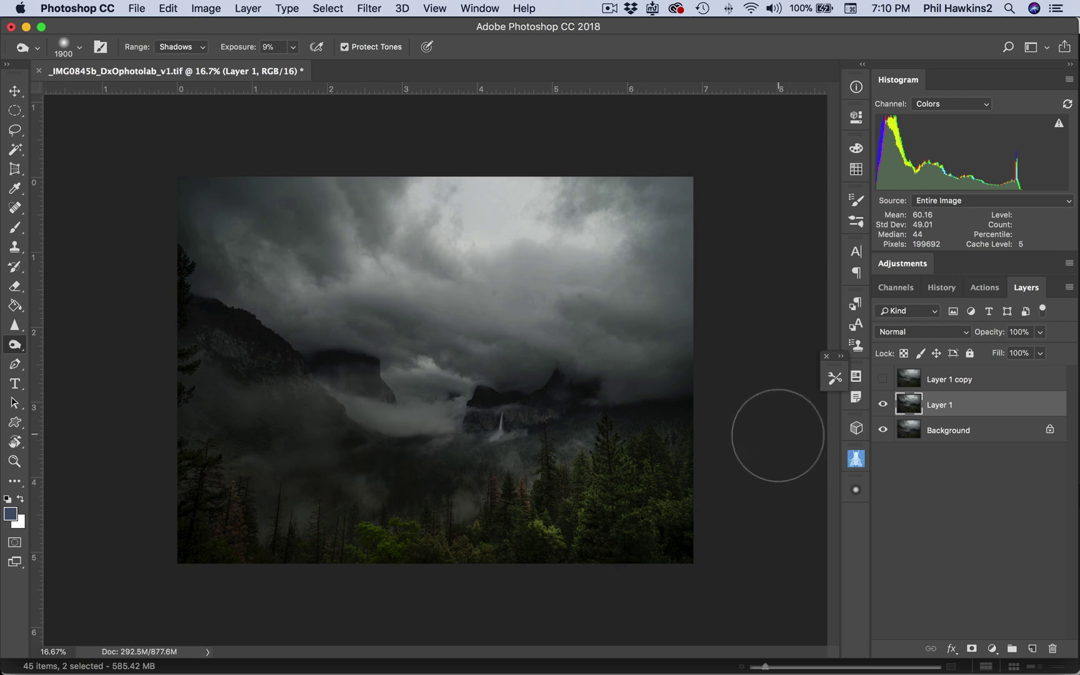
Step: Show Layer 1 copy, add a white layer mask, and set brush flow to 100%
left_click(998, 386)
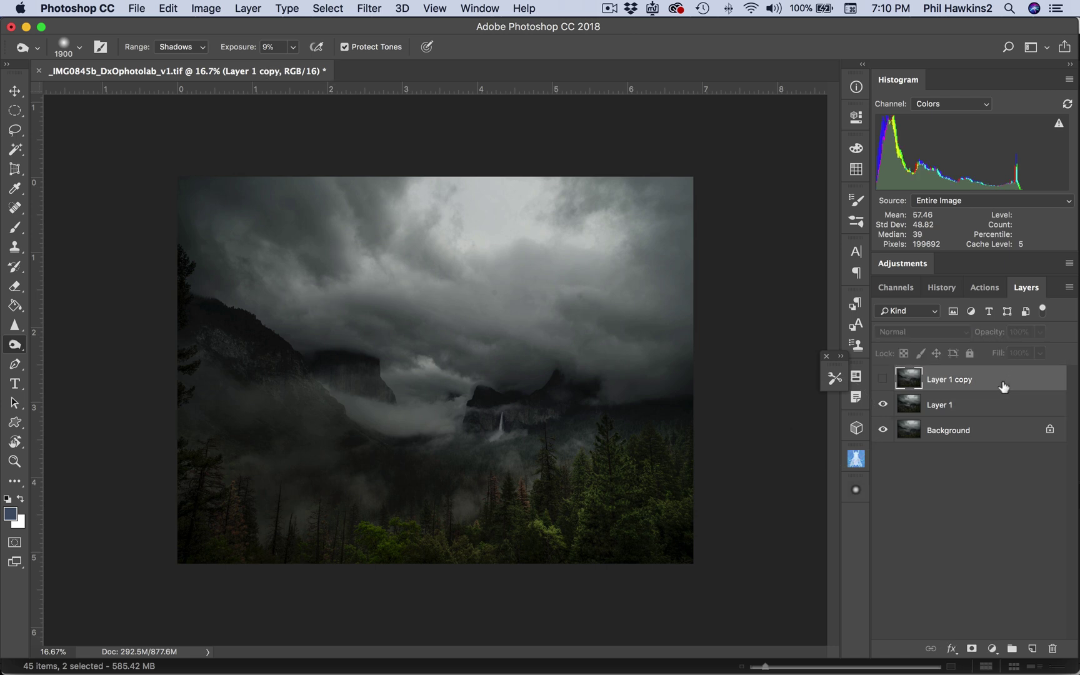
left_click(884, 380)
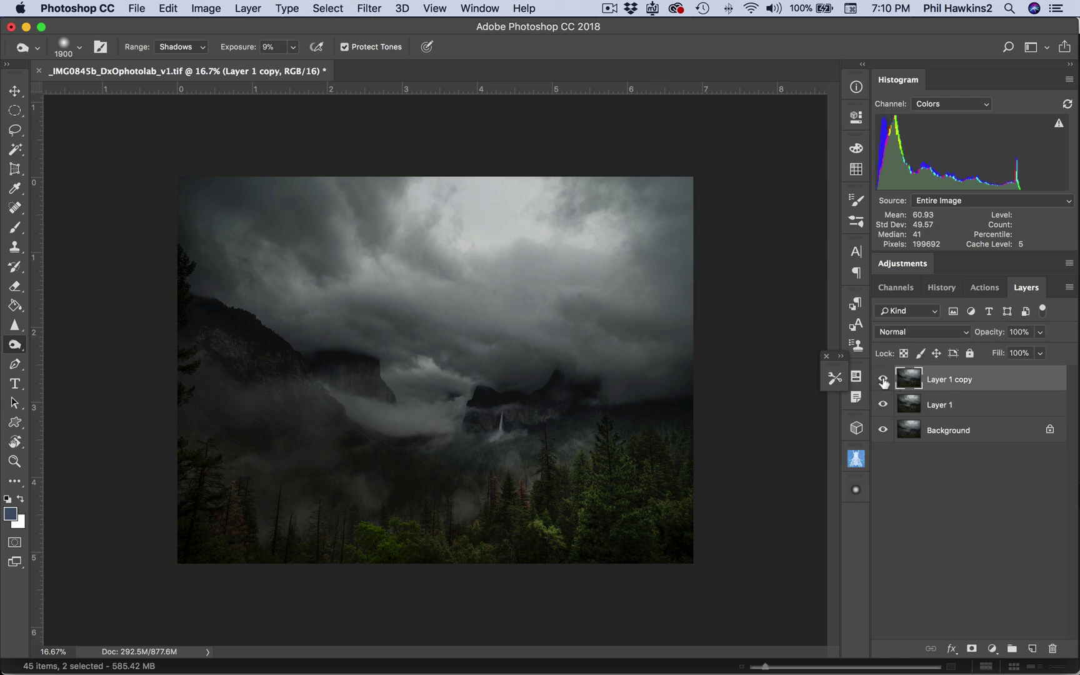
left_click(972, 650)
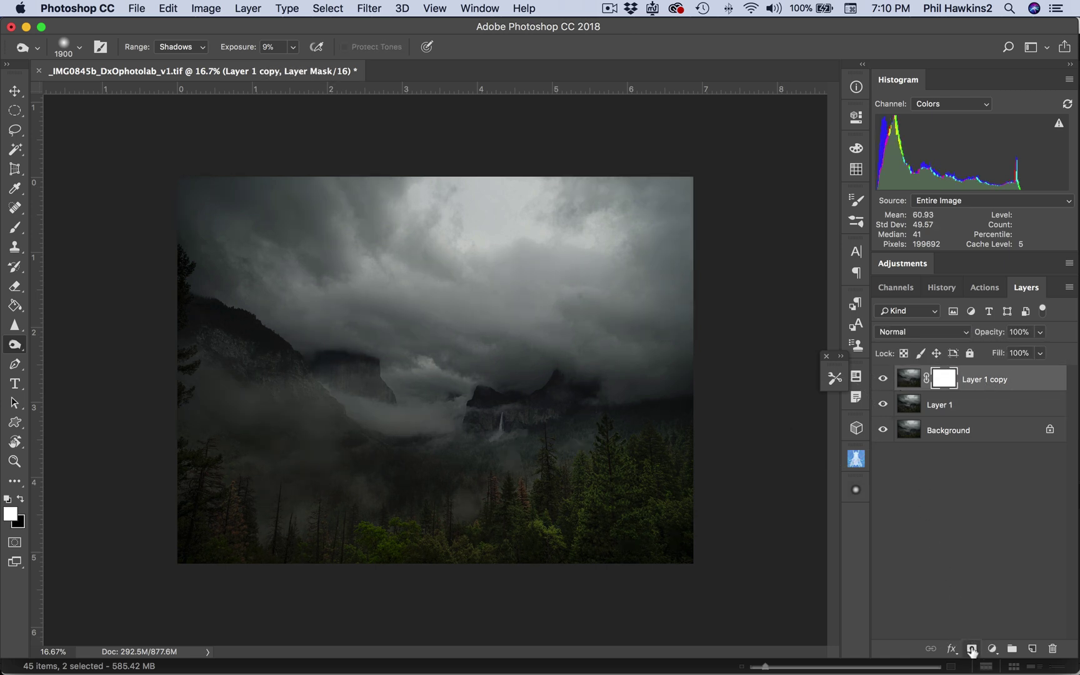
left_click(15, 227)
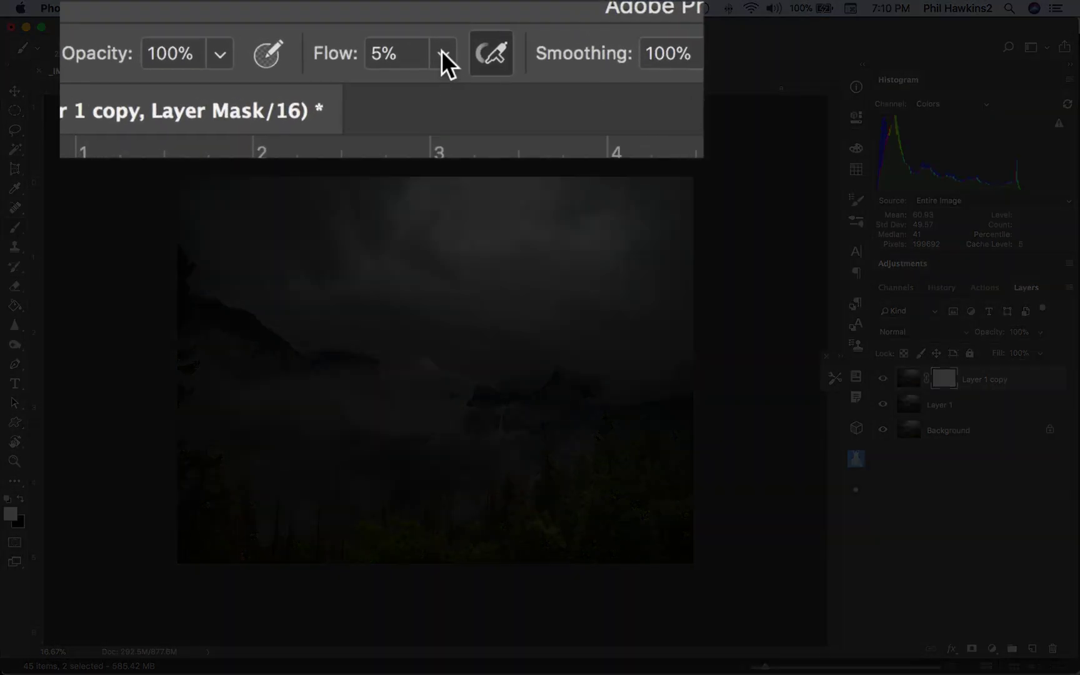
left_click(443, 55)
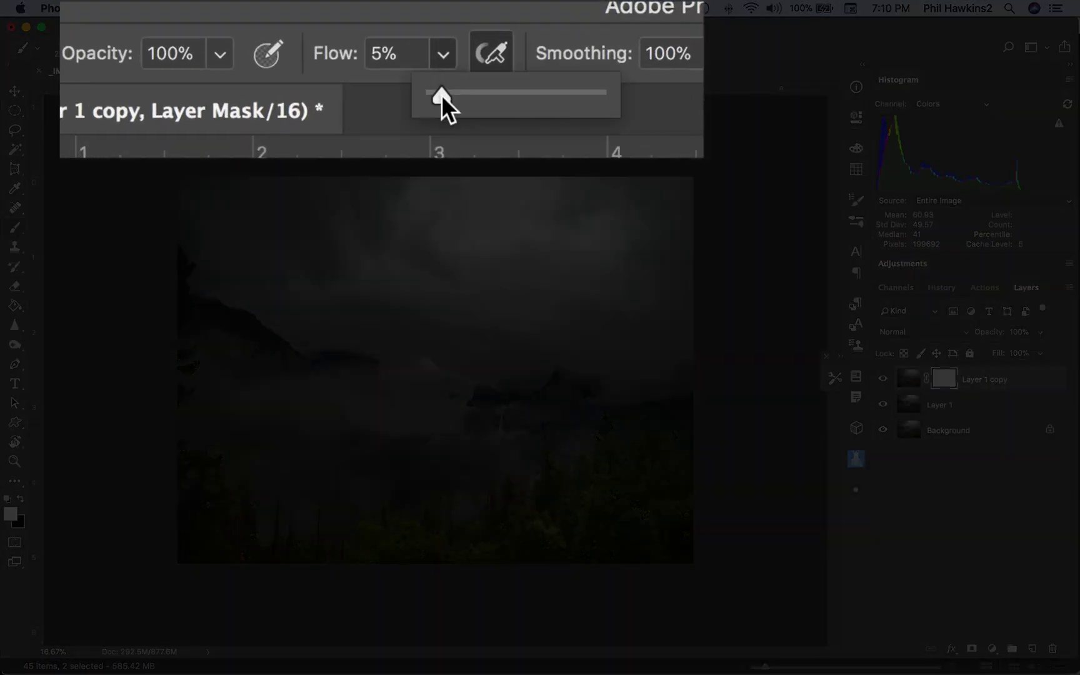
left_click_drag(441, 94, 595, 95)
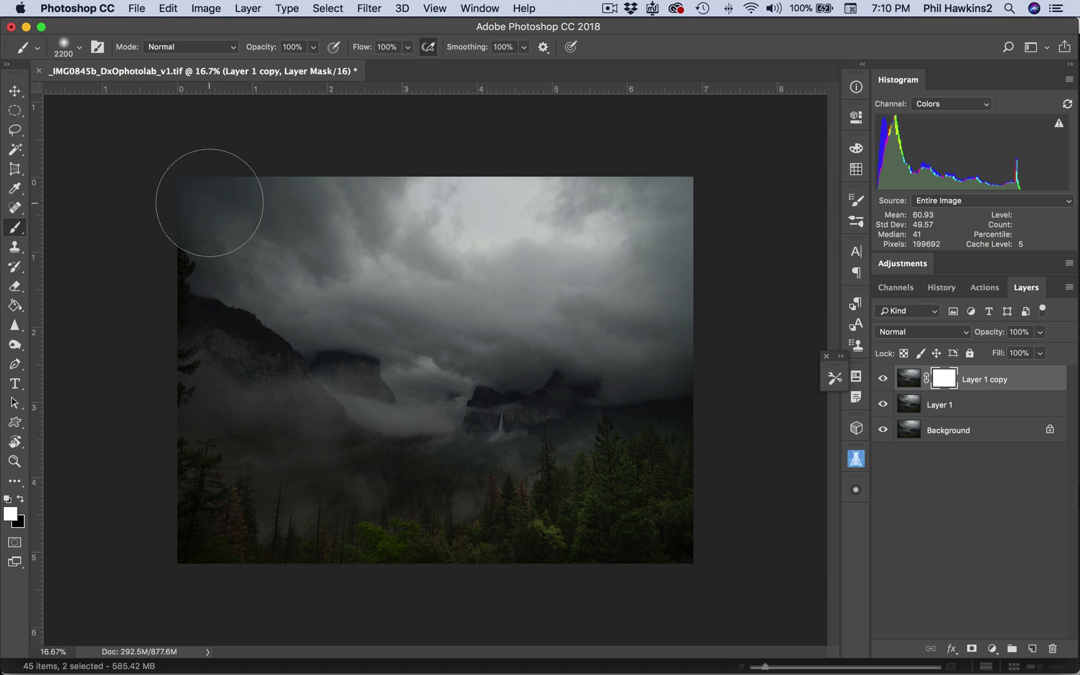
Step: Paint black on the mask across the sky, waterfall mist, lower-left forest and left edge
left_click_drag(325, 207, 625, 209)
left_click(20, 499)
mouse_move(175, 192)
left_mouse_down()
mouse_move(355, 206)
mouse_move(746, 199)
mouse_move(769, 237)
mouse_move(738, 273)
mouse_move(340, 258)
mouse_move(134, 224)
mouse_move(210, 233)
mouse_move(315, 287)
mouse_move(357, 294)
mouse_move(425, 278)
mouse_move(450, 294)
mouse_move(436, 359)
mouse_move(439, 302)
mouse_move(474, 264)
mouse_move(493, 283)
mouse_move(503, 329)
mouse_move(523, 252)
mouse_move(640, 255)
mouse_move(662, 347)
mouse_move(678, 198)
mouse_move(637, 341)
mouse_move(267, 235)
left_mouse_up()
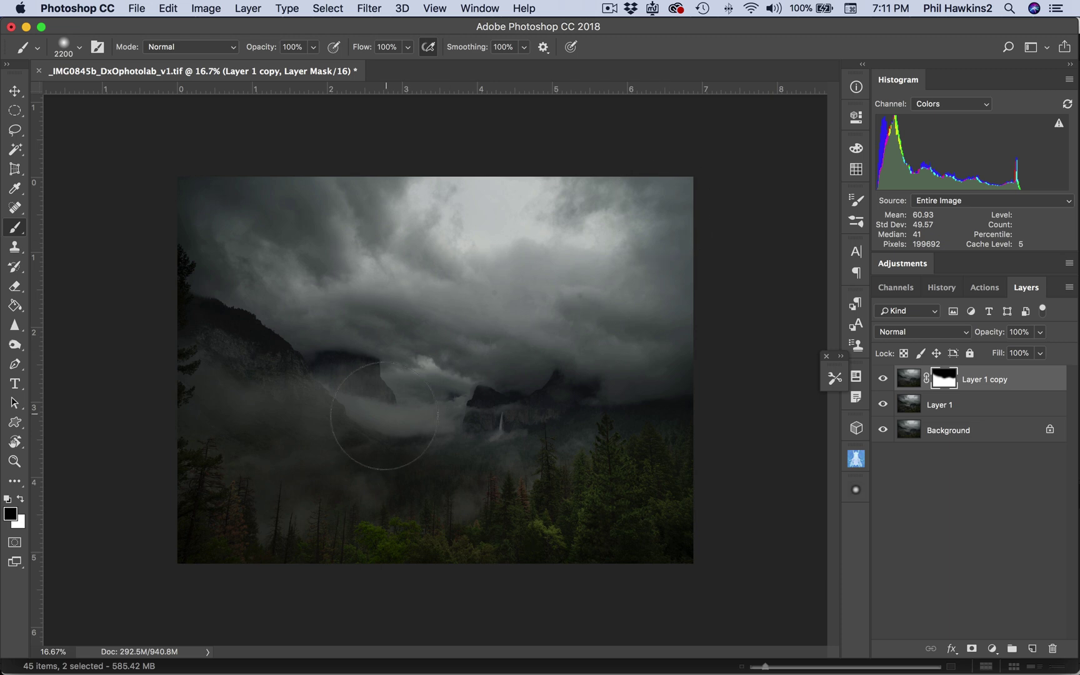
left_click(882, 379)
left_click(883, 379)
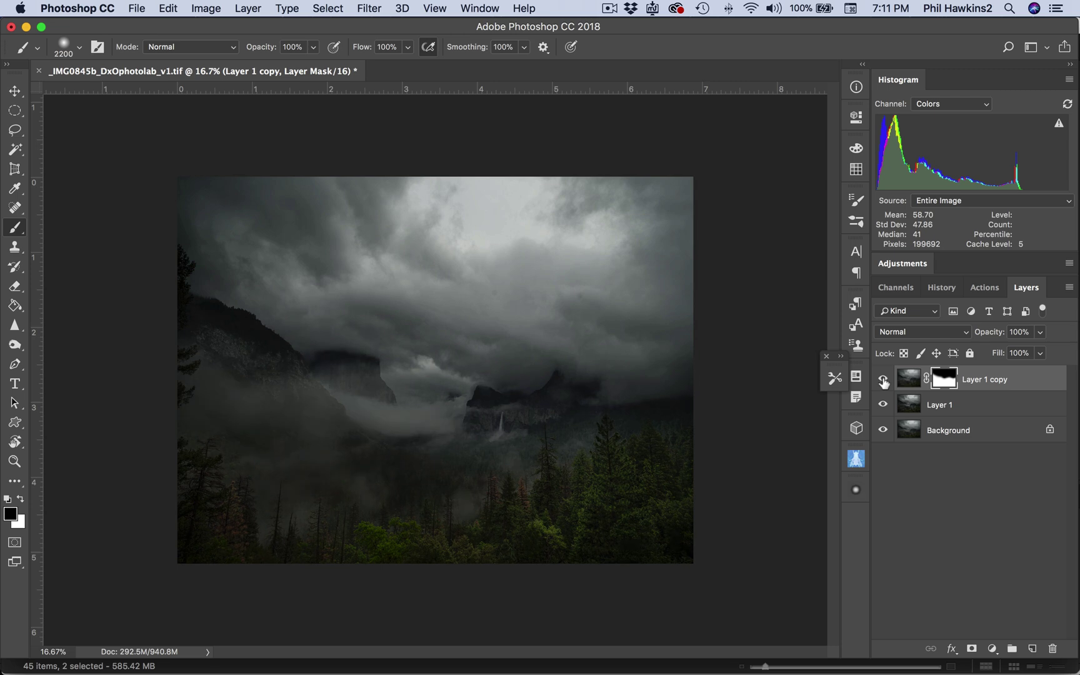
left_click_drag(504, 434, 505, 433)
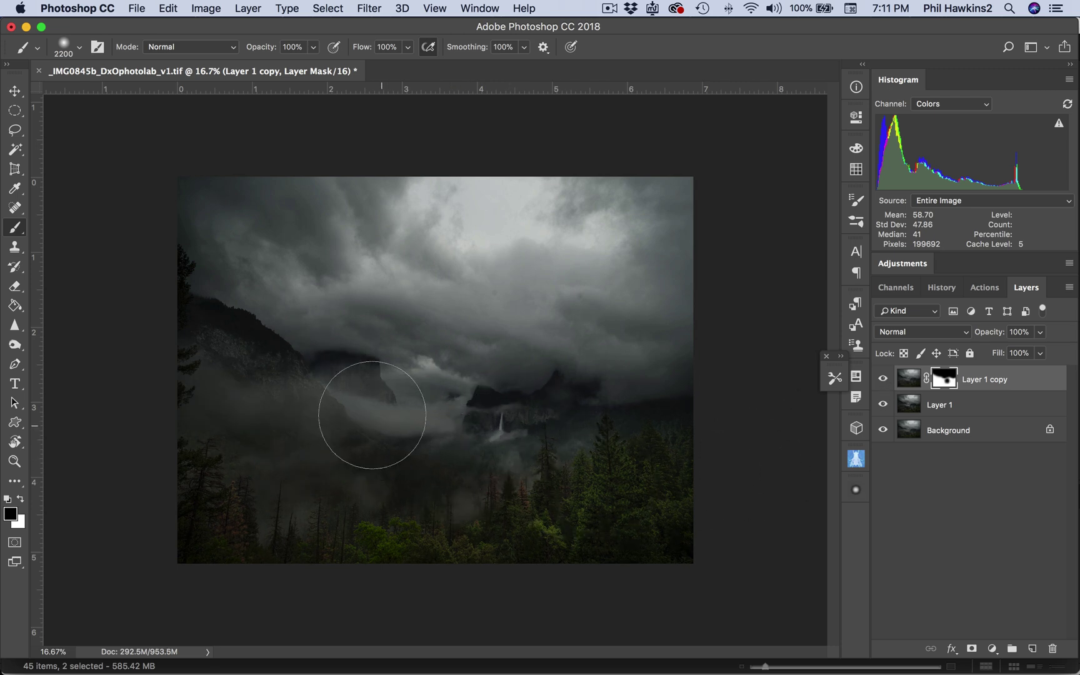
mouse_move(351, 401)
left_mouse_down()
mouse_move(329, 432)
mouse_move(124, 363)
mouse_move(344, 414)
mouse_move(360, 444)
mouse_move(143, 556)
mouse_move(307, 489)
mouse_move(400, 487)
mouse_move(171, 591)
mouse_move(373, 450)
left_mouse_up()
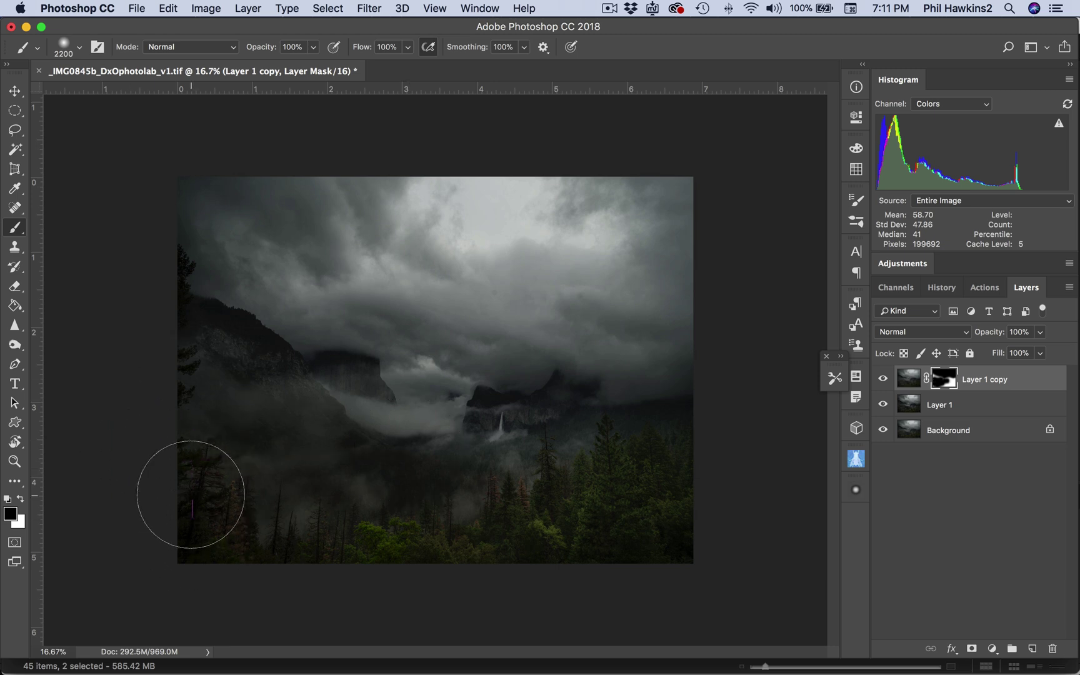
left_click_drag(225, 472, 165, 463)
Step: Choose Flatten Image from the Layers panel menu, then copy Background to Layer 1 with Cmd+J
left_click(1071, 288)
left_click(1016, 470)
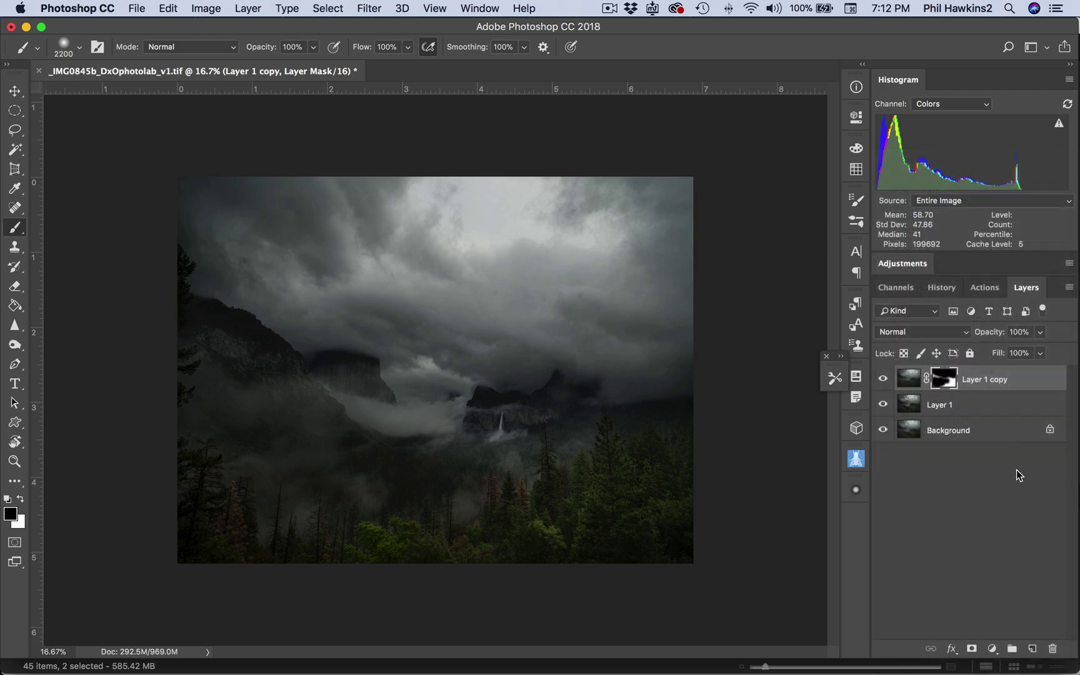
left_click(1071, 289)
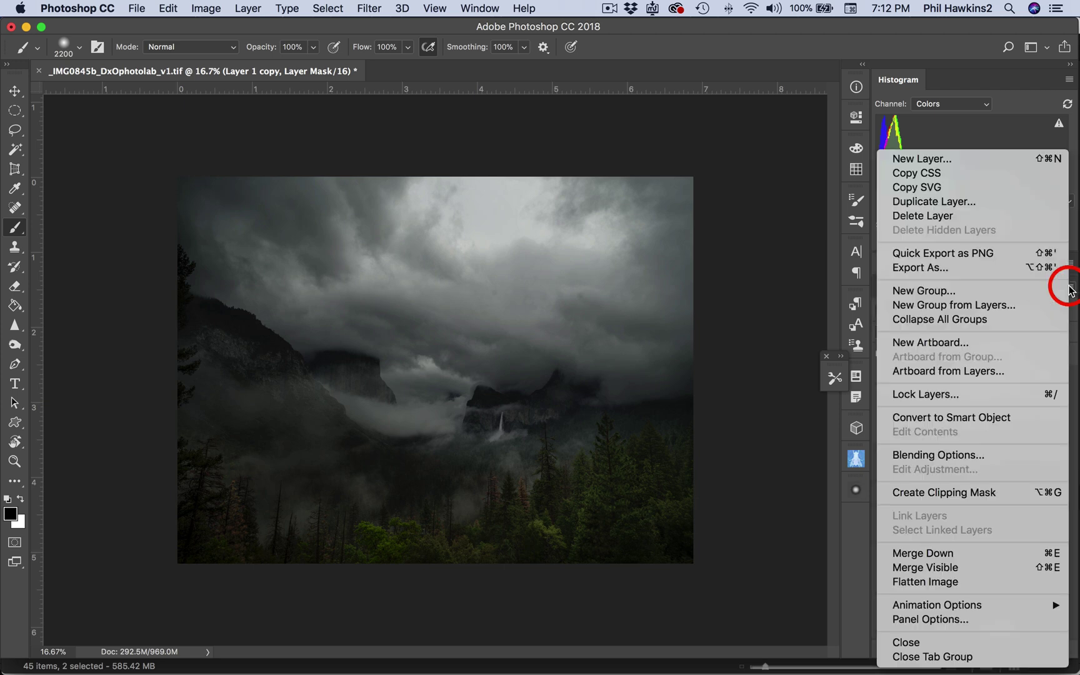
left_click(993, 583)
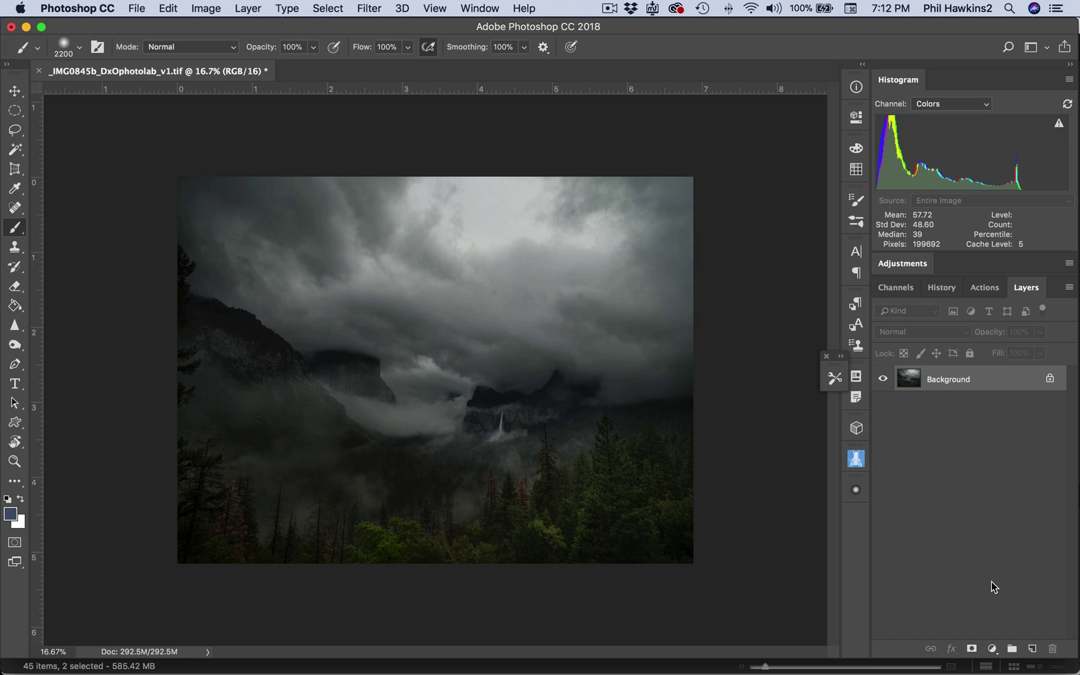
key("super+j")
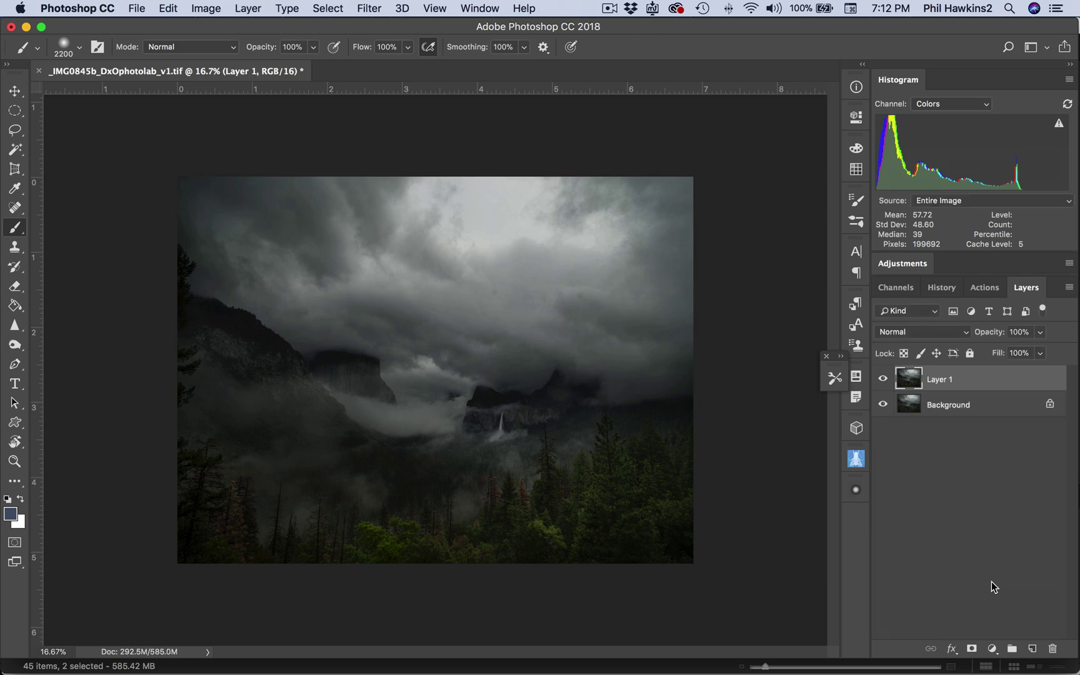
Step: Try the Black & White adjustment, move its dialog off the image, then cancel it
left_click(369, 9)
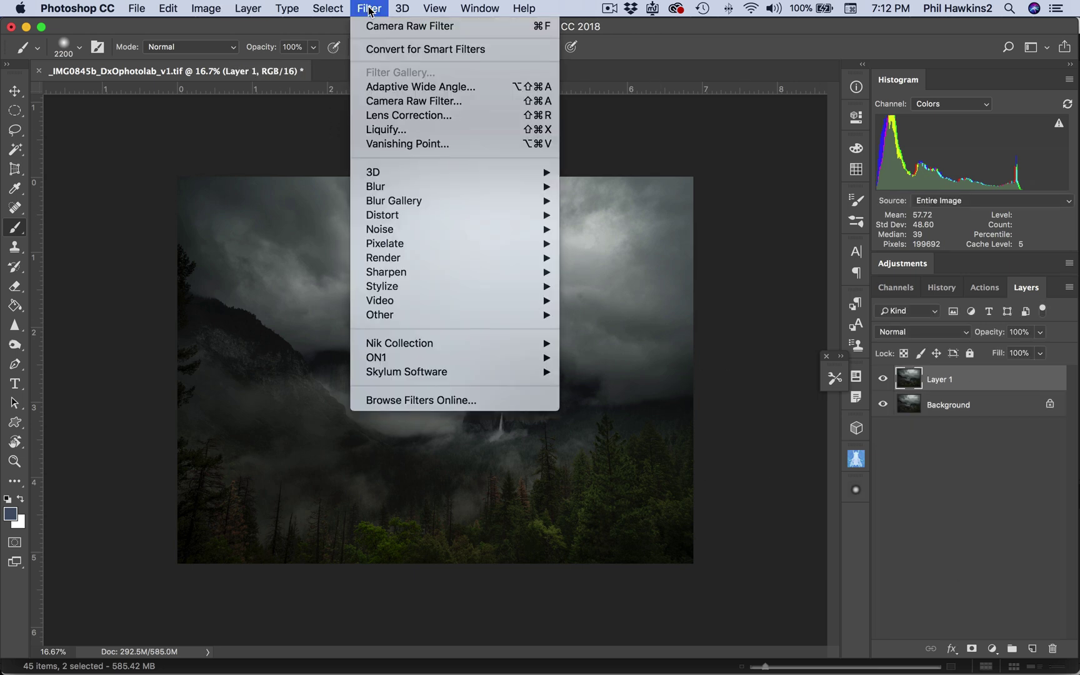
mouse_move(203, 11)
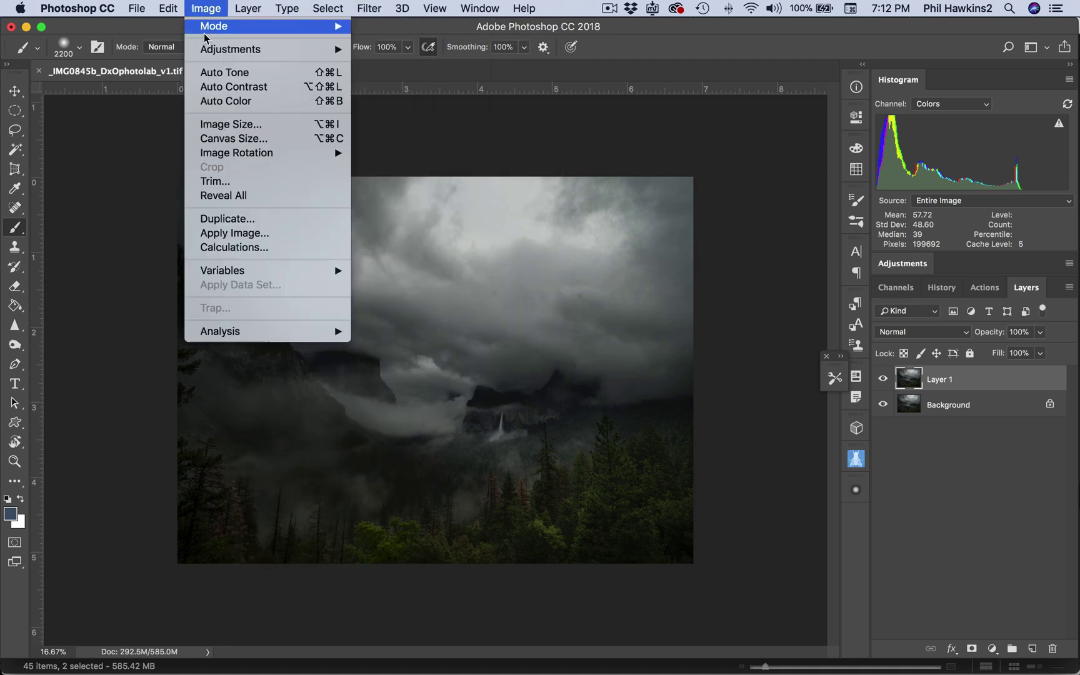
mouse_move(210, 48)
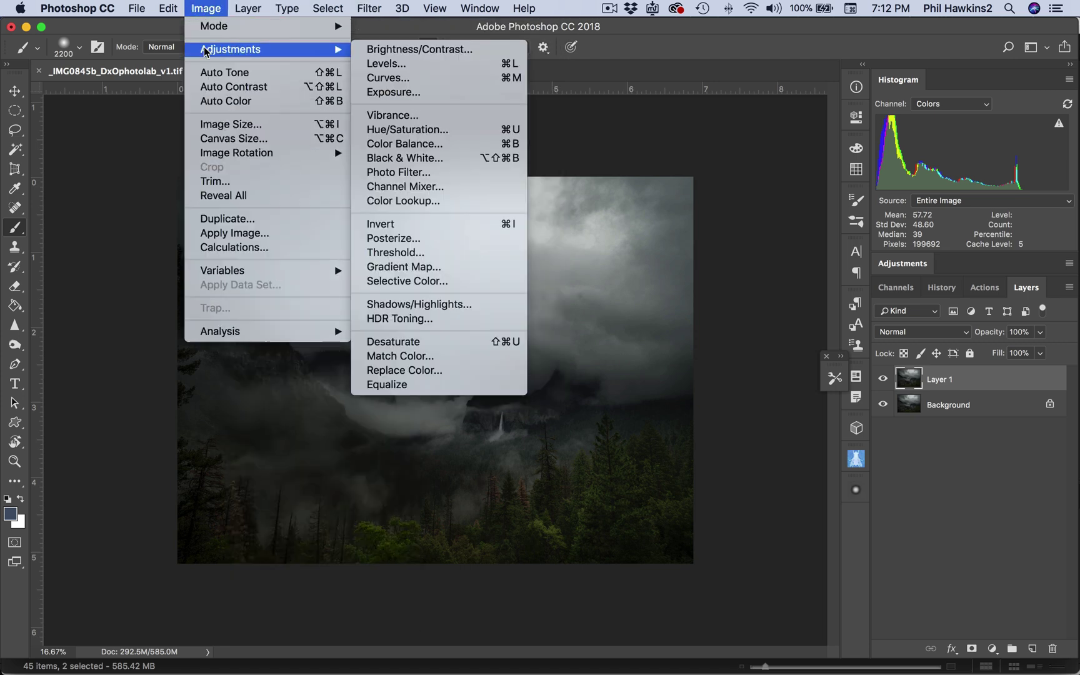
left_click(415, 164)
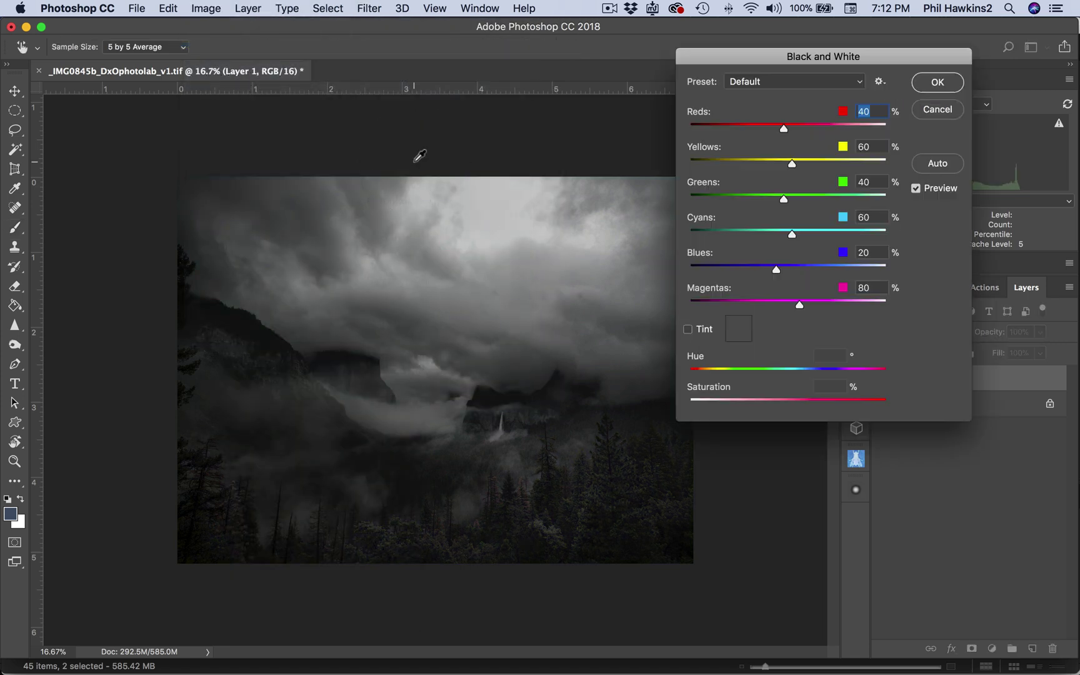
left_click_drag(815, 58, 896, 34)
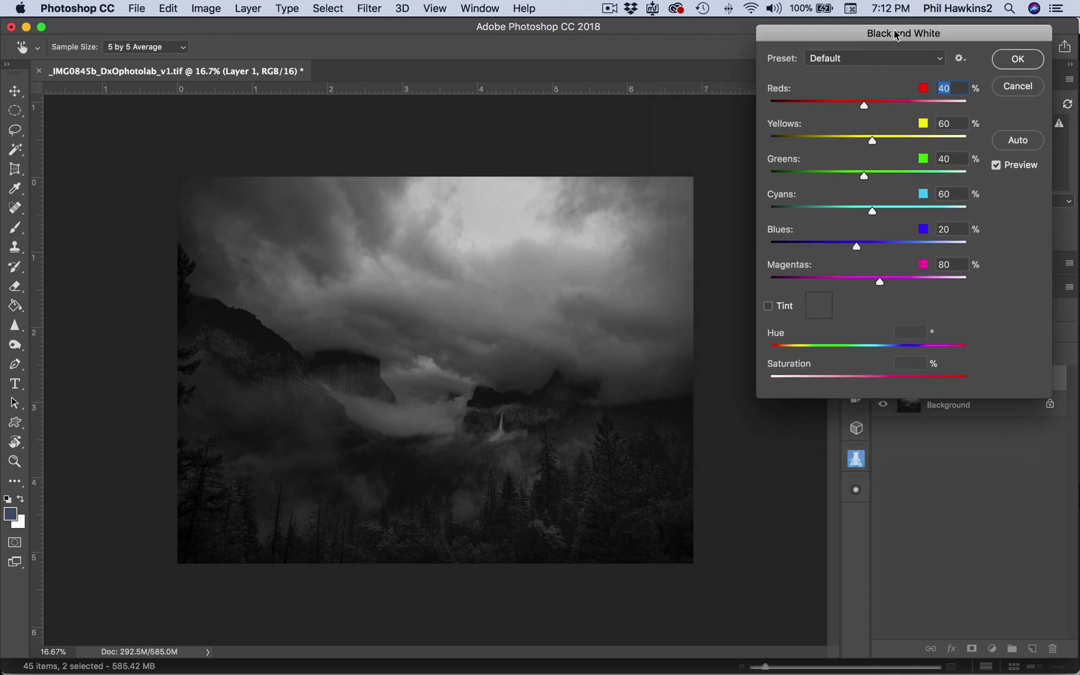
left_click(1017, 86)
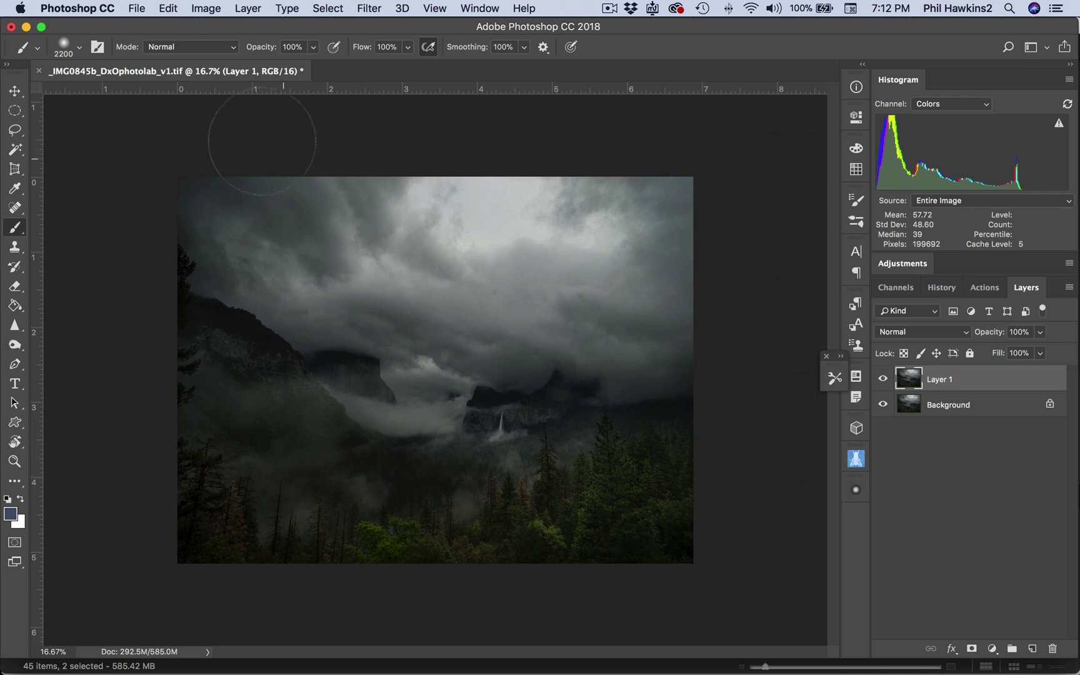
Step: Reopen Black & White and push the Yellows slider well up
left_click(208, 9)
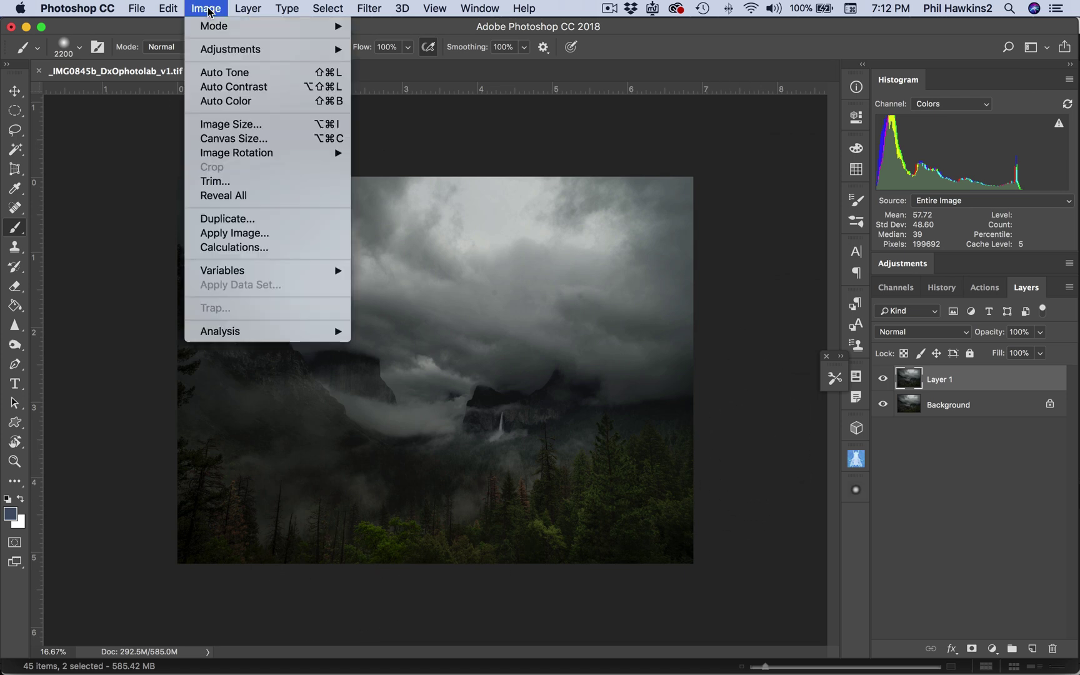
mouse_move(210, 52)
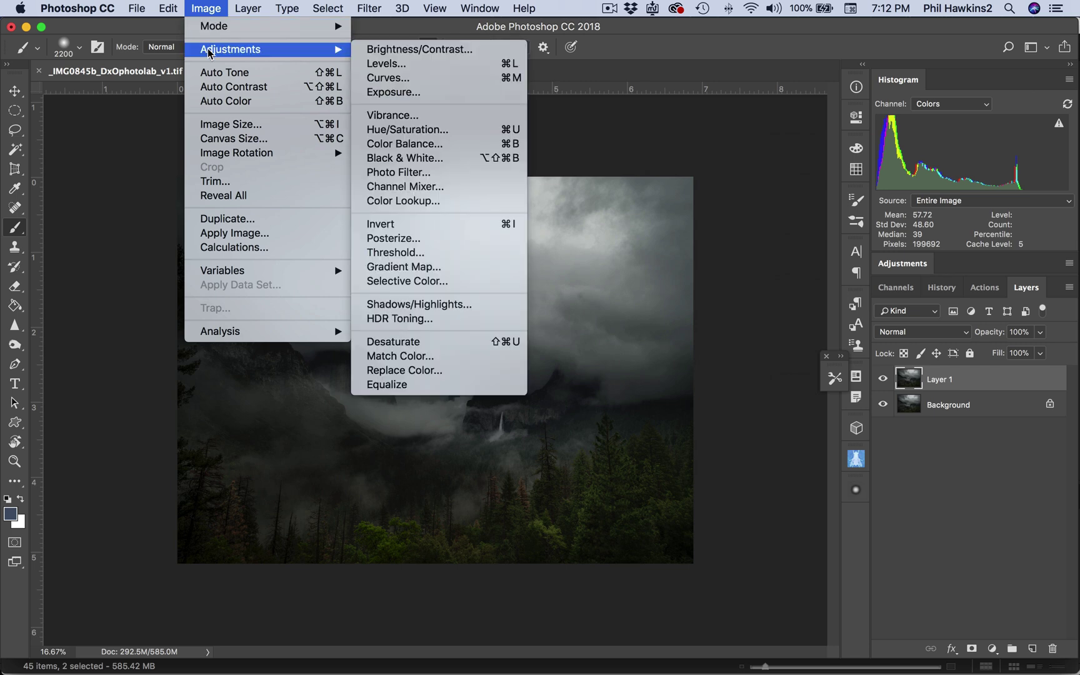
left_click(402, 160)
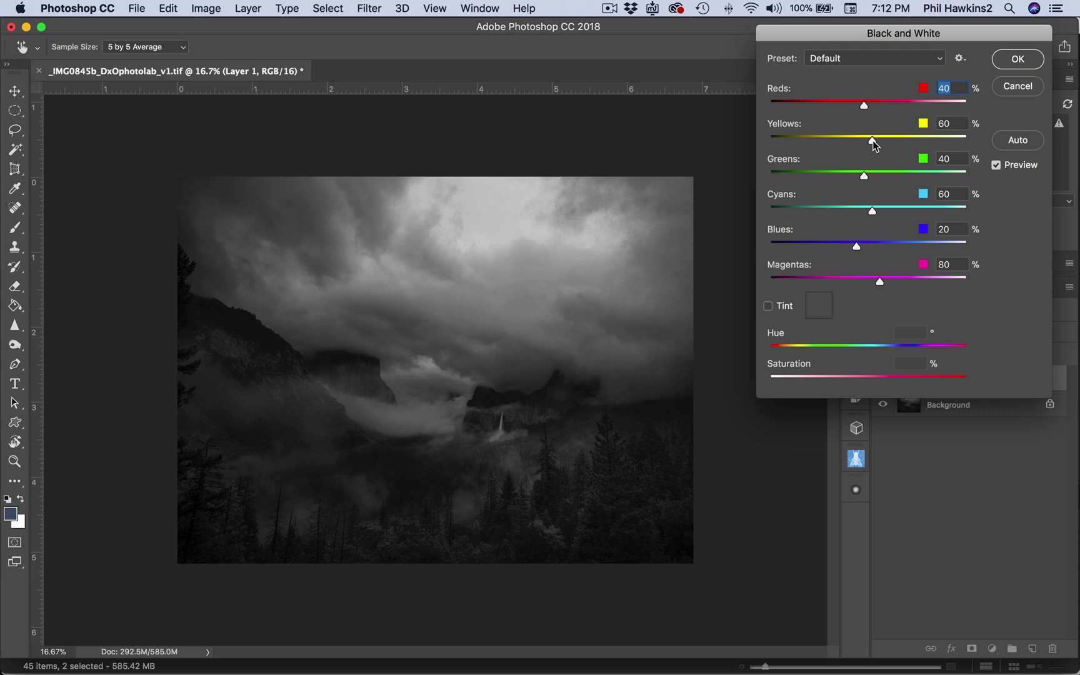
left_click_drag(872, 140, 873, 141)
left_click_drag(872, 140, 905, 142)
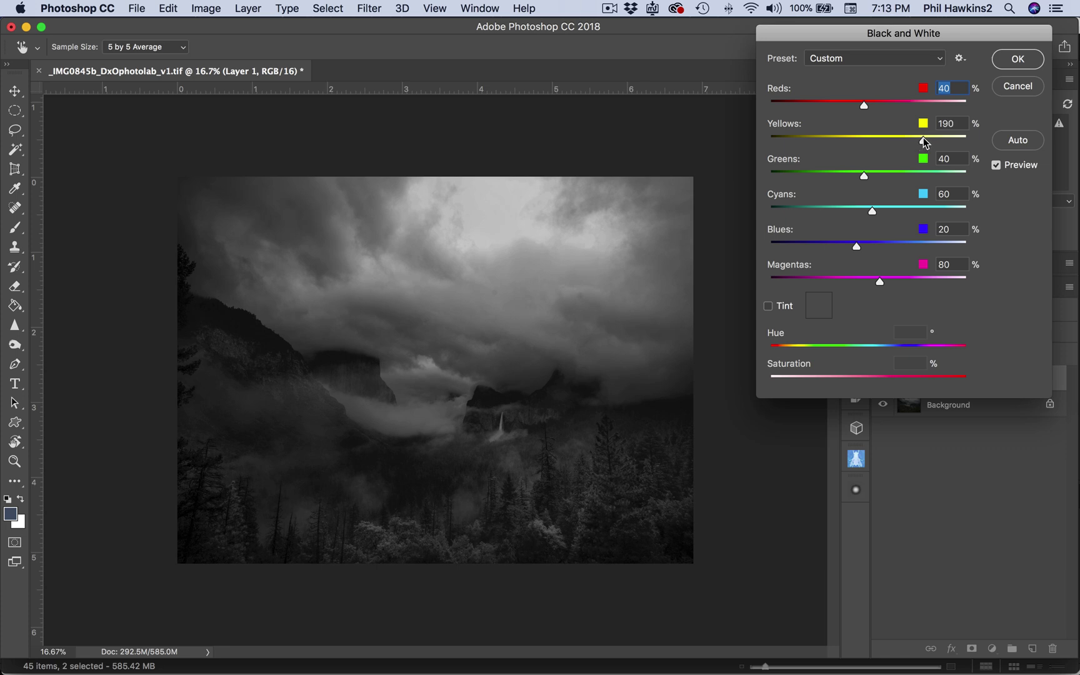
left_click(925, 143)
Step: Raise Greens, lower Blues, Magentas and Cyans, and apply the black-and-white conversion
left_click_drag(865, 177, 909, 184)
left_click_drag(857, 247, 817, 249)
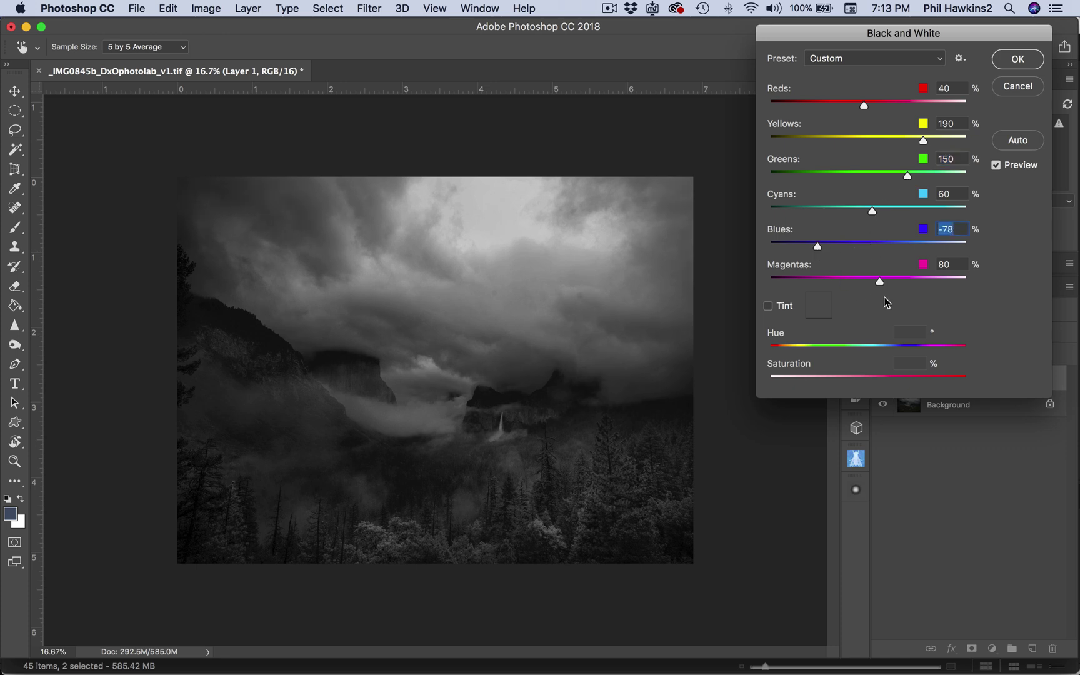
left_click_drag(880, 282, 831, 282)
left_click_drag(873, 212, 826, 212)
left_click(1018, 60)
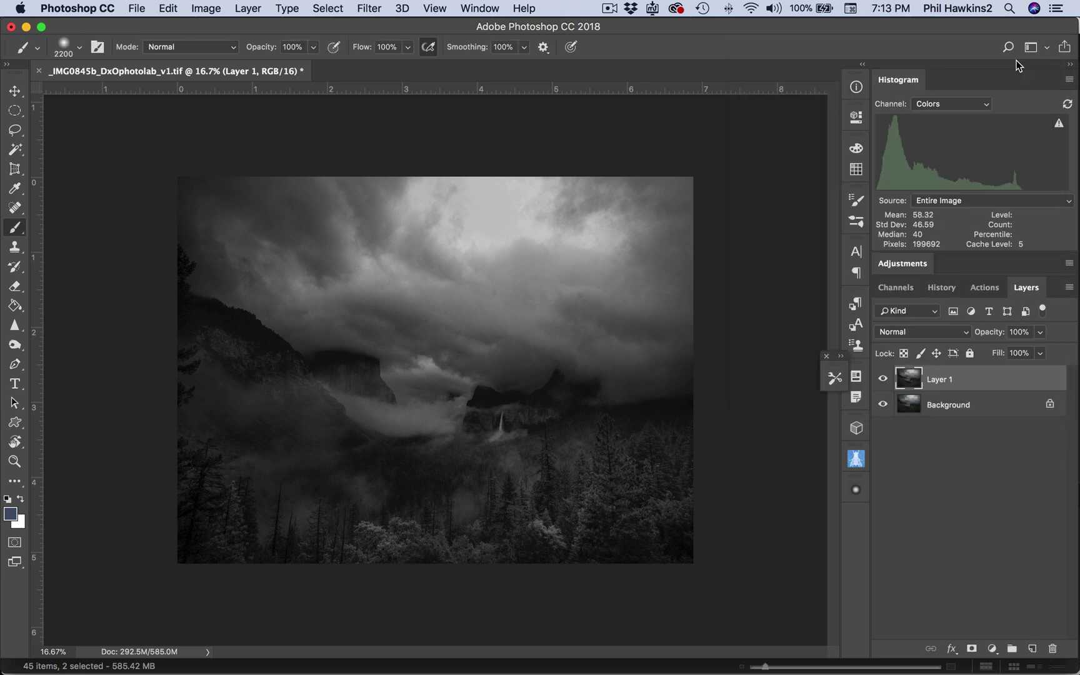
left_click(1068, 290)
Step: Flatten the image, copy it to Layer 1, and dodge the lower-centre forest
left_click(991, 582)
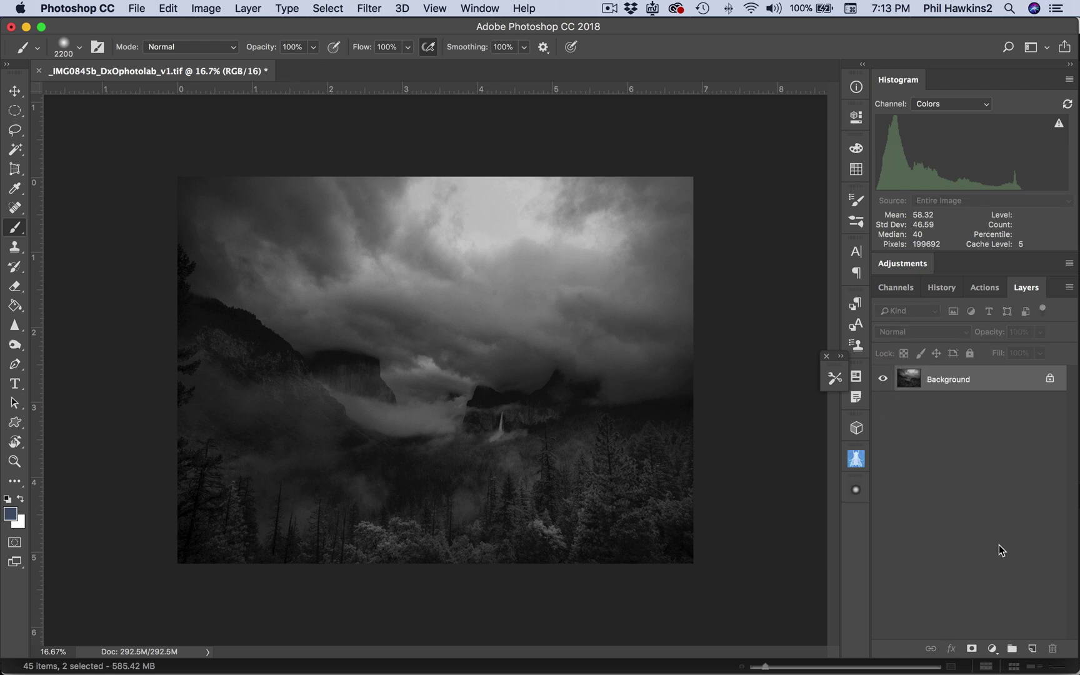
key("super+j")
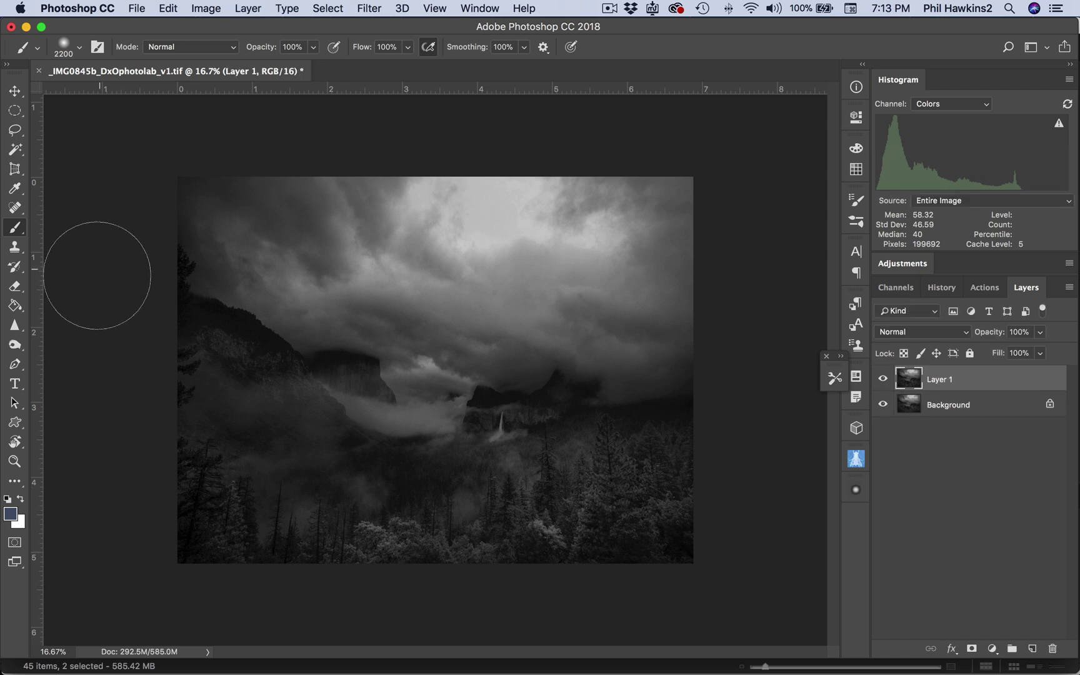
left_click(13, 349)
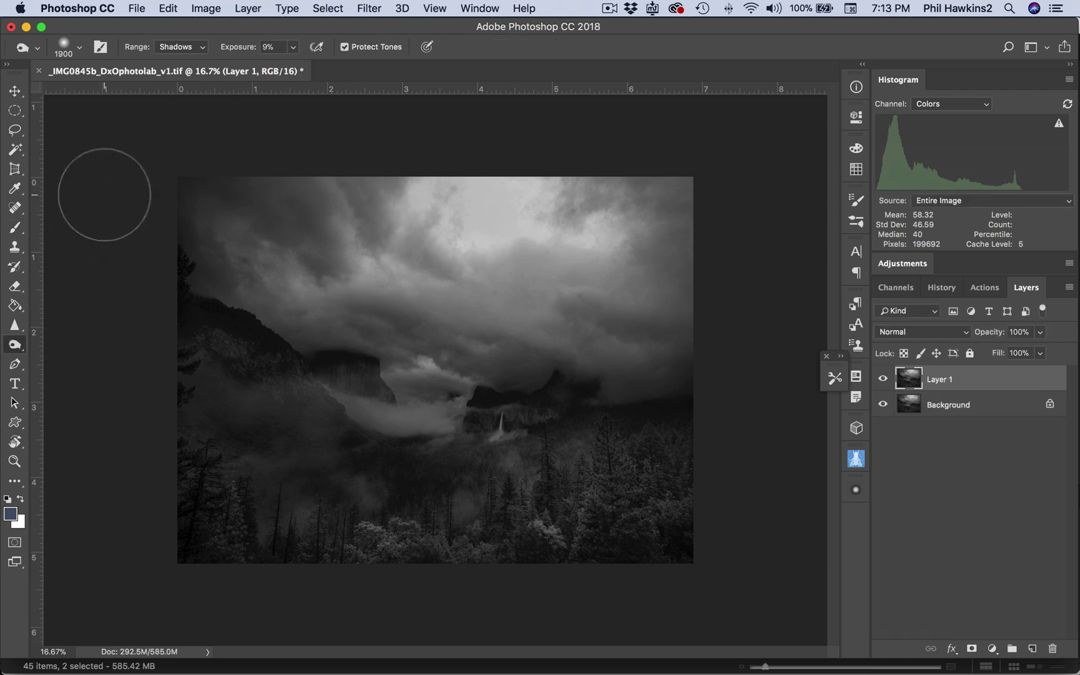
left_click(187, 50)
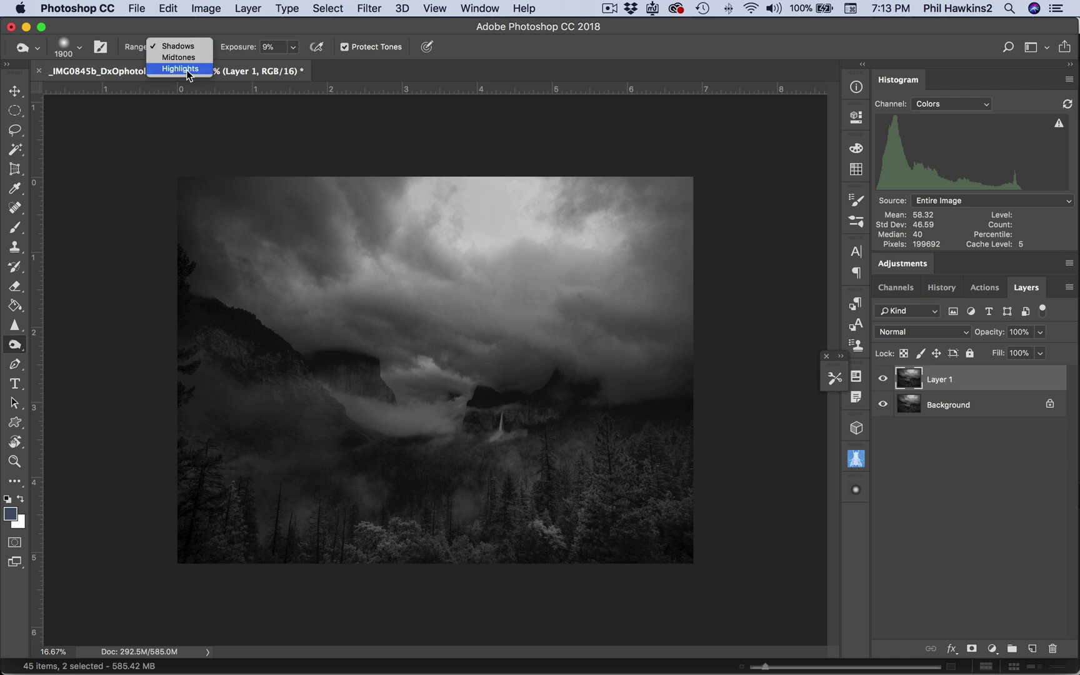
left_click(178, 67)
left_click(22, 341)
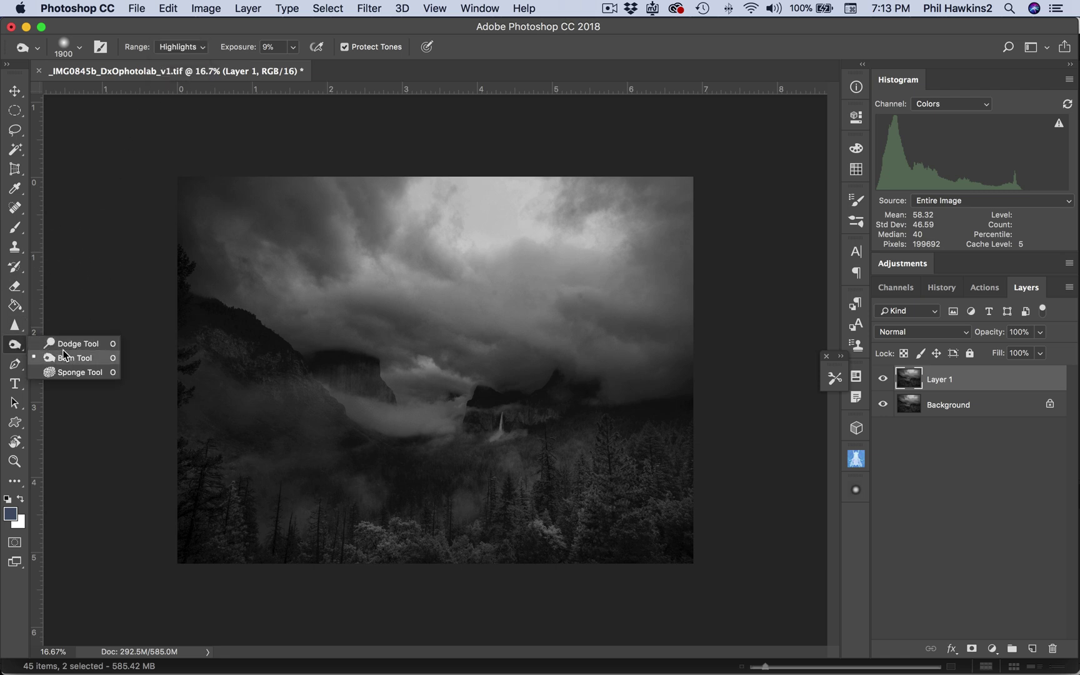
left_click(72, 345)
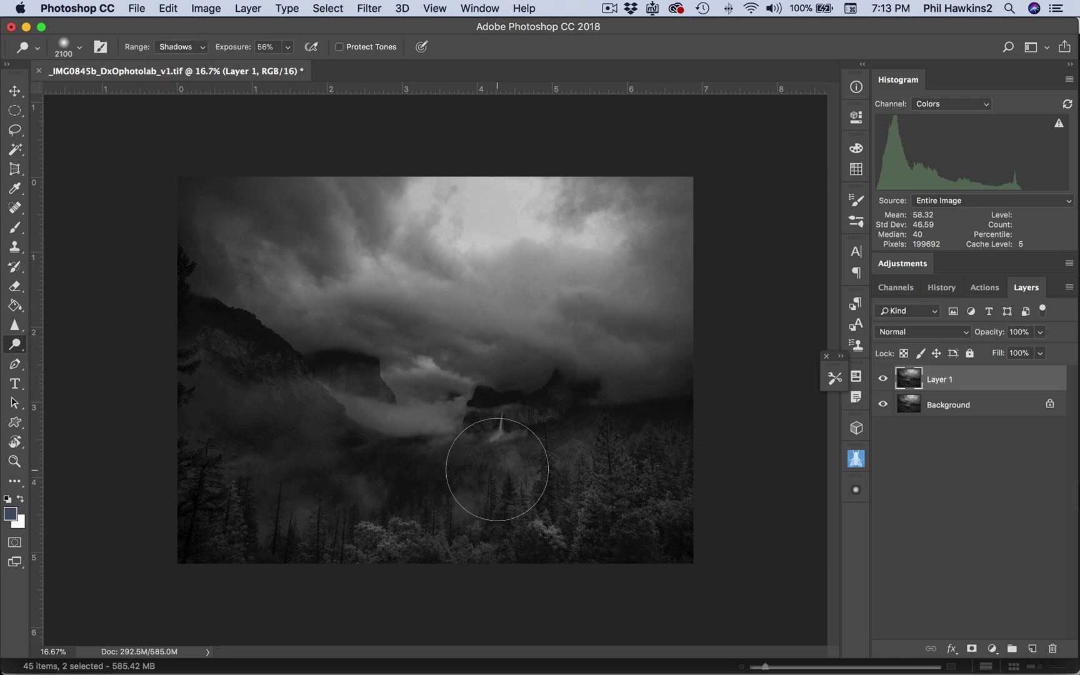
left_click(548, 539)
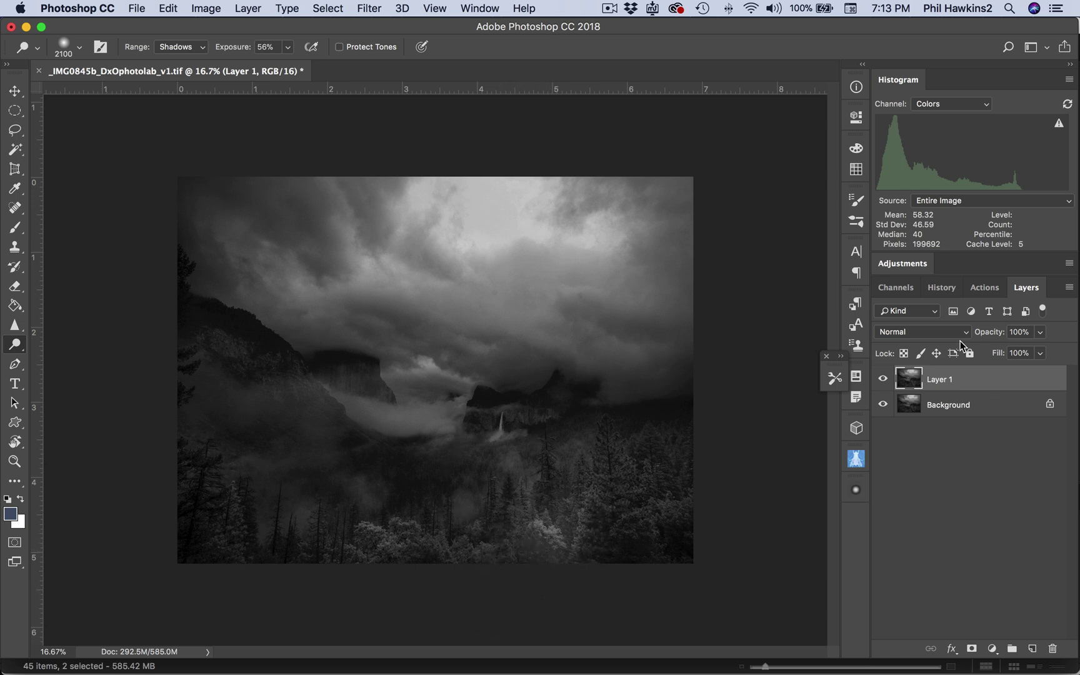
Step: Undo the forest dodging through the History panel
left_click(944, 289)
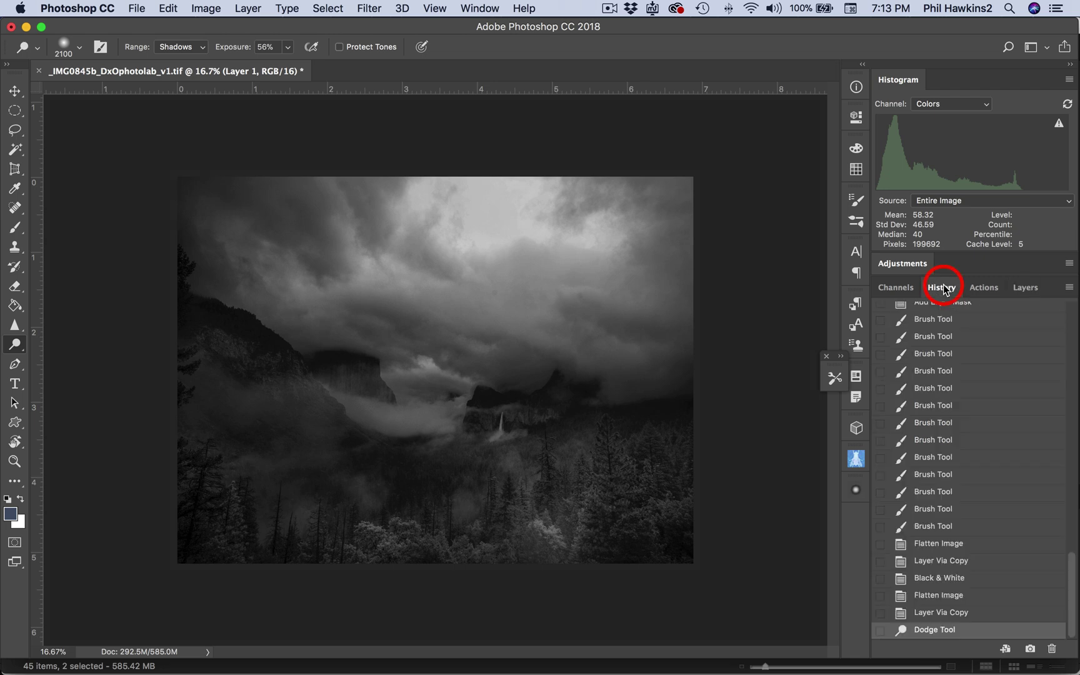
left_click(966, 613)
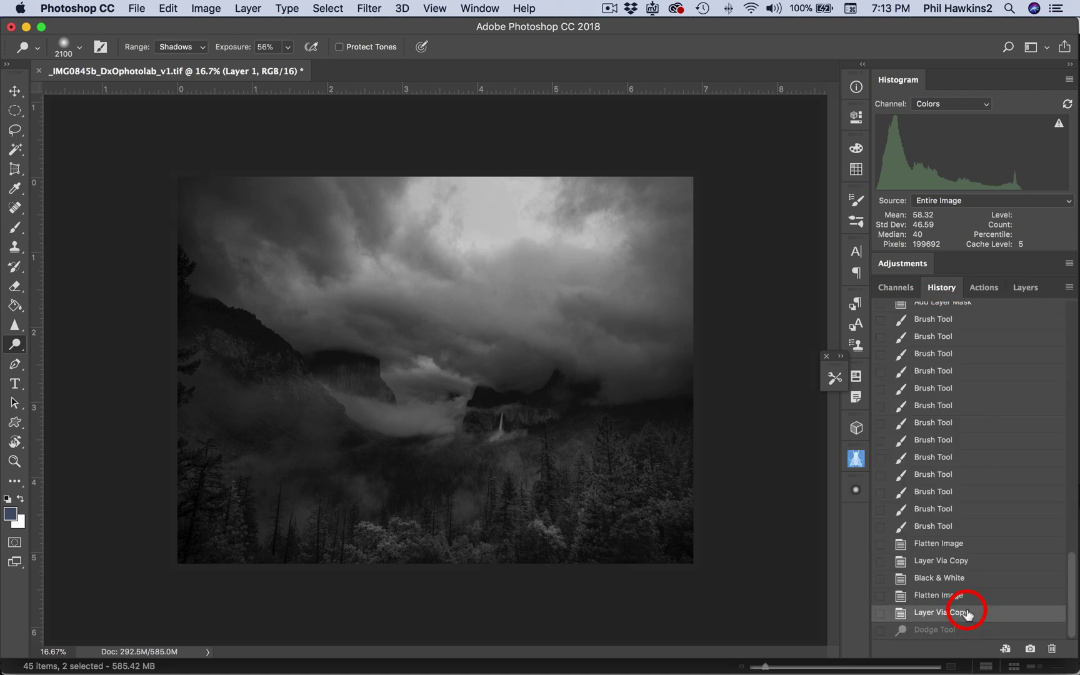
left_click(1026, 288)
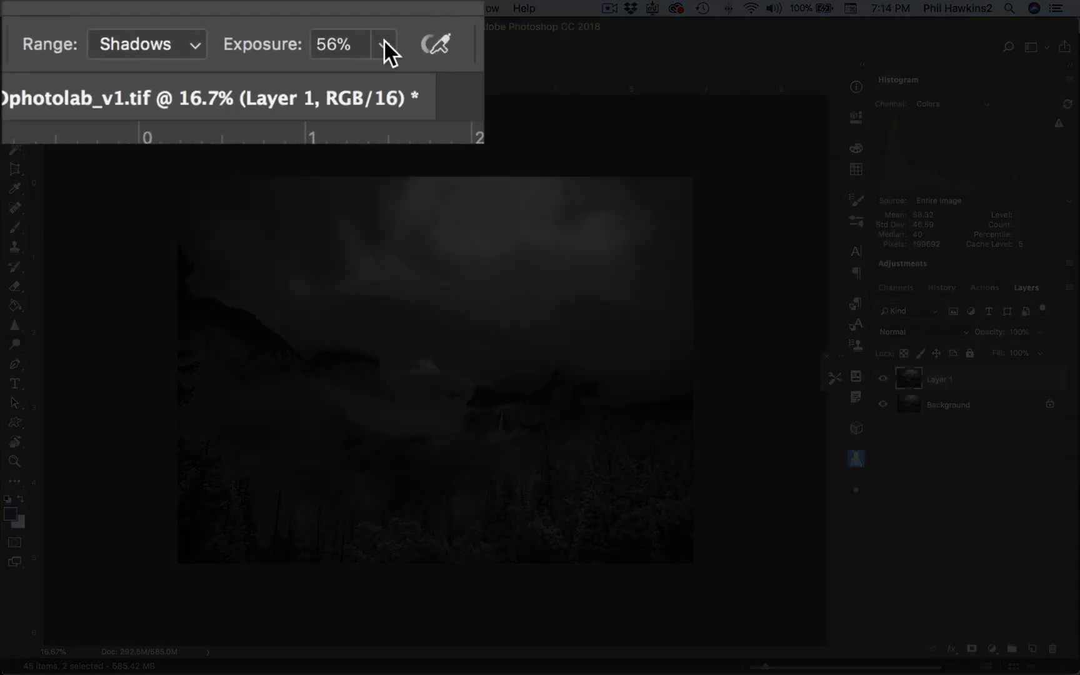
Step: Set the Dodge tool to Highlights range with 9% exposure
left_click(287, 47)
left_click(145, 40)
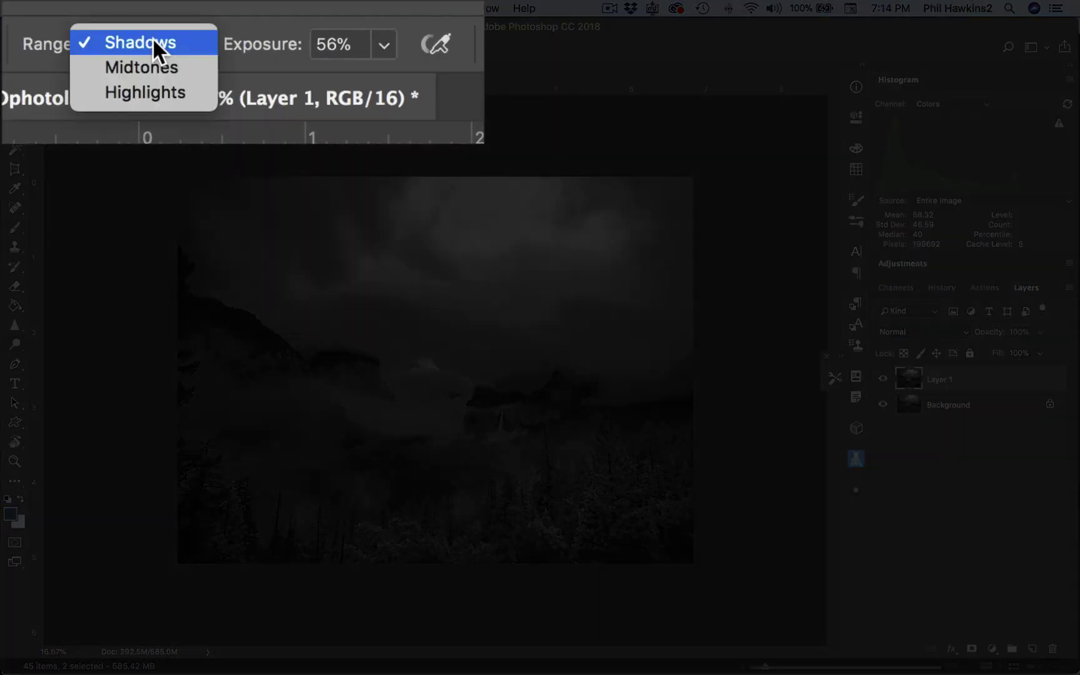
left_click(187, 93)
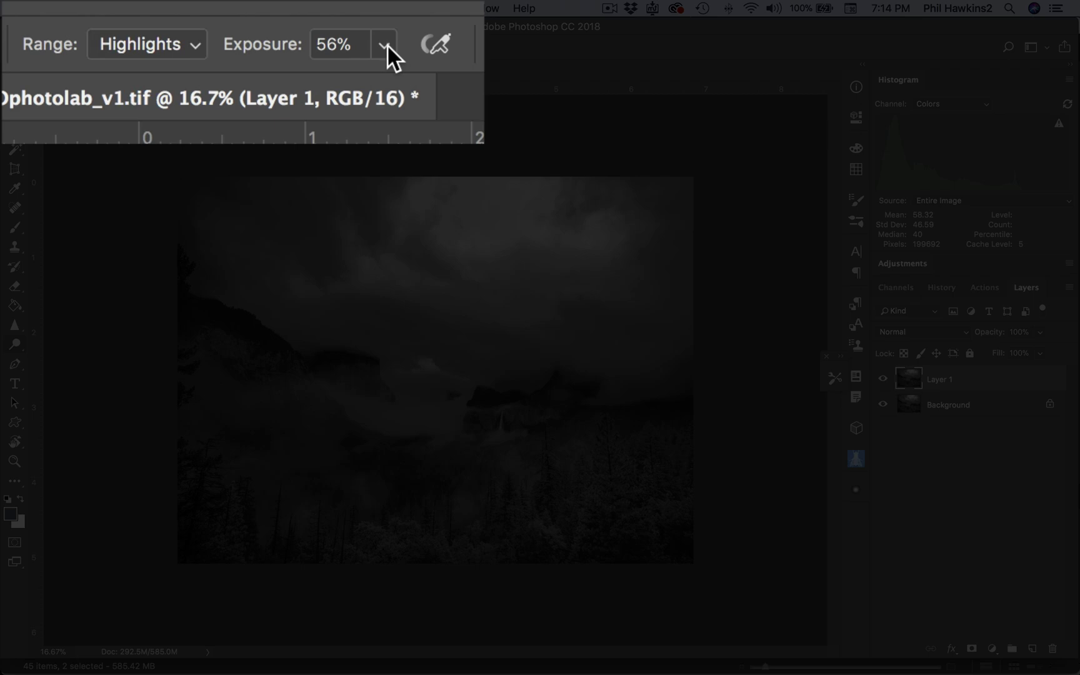
left_click(385, 44)
left_click_drag(383, 79, 309, 76)
left_click(475, 45)
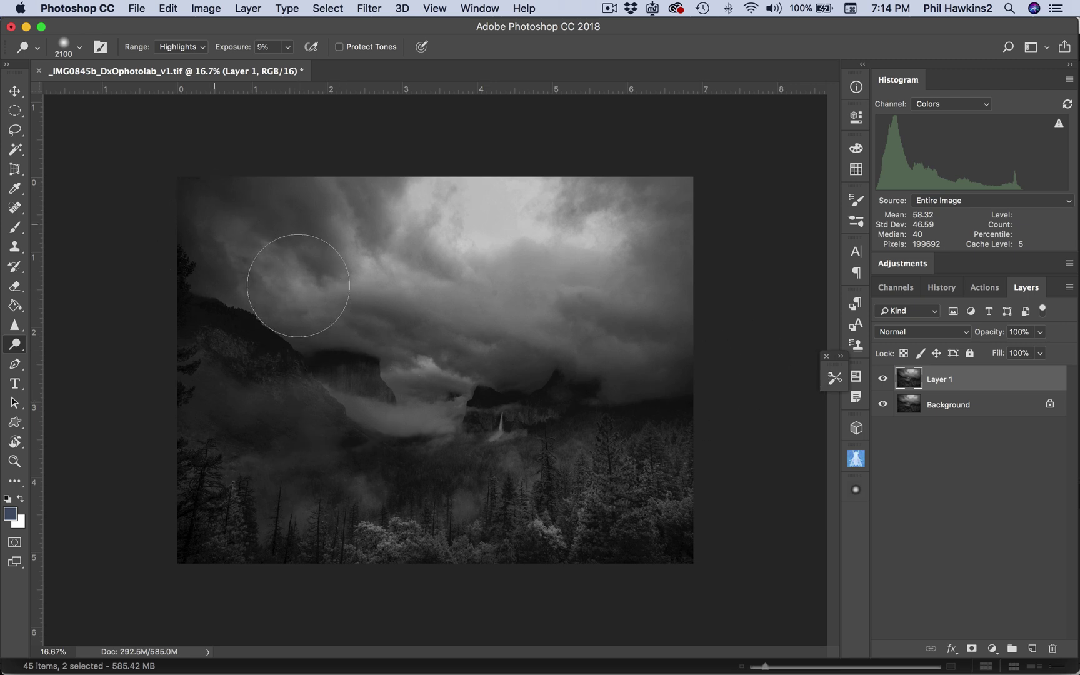
Step: Flatten the image into one layer and dodge across the bright sky once more
left_click(1069, 287)
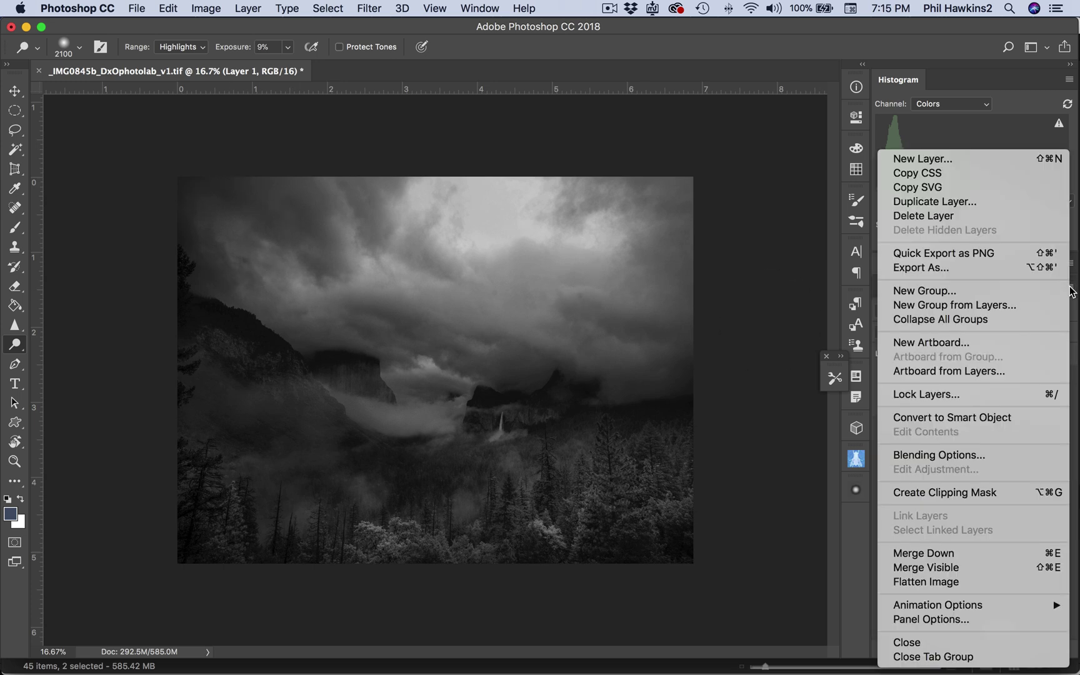
left_click(999, 582)
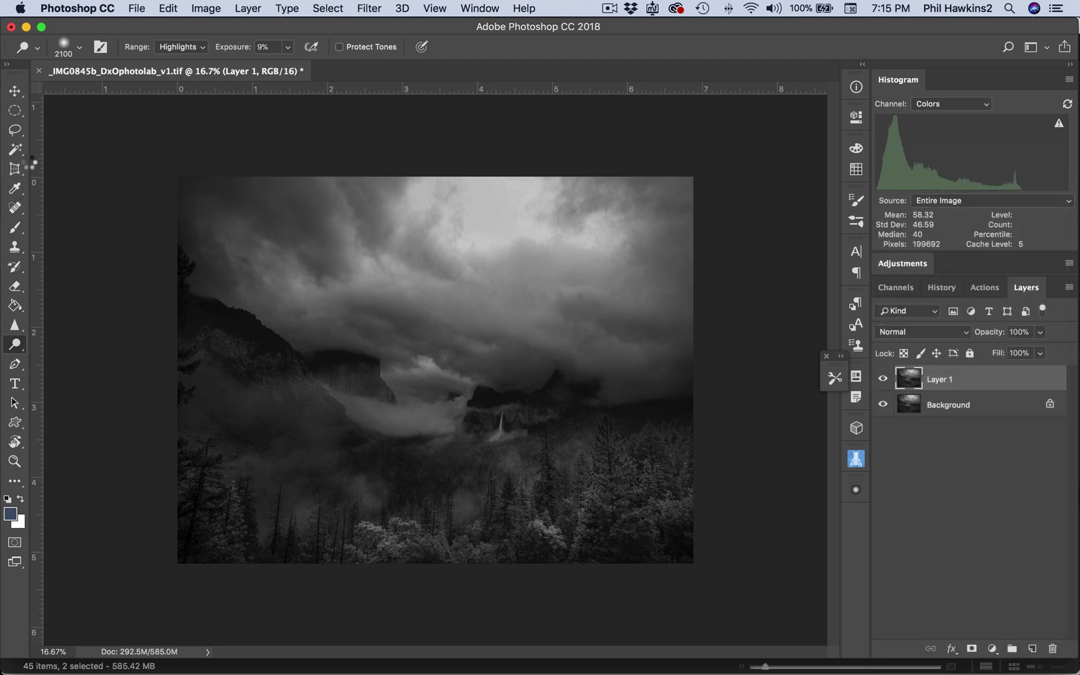
mouse_move(480, 223)
left_mouse_down()
mouse_move(516, 200)
mouse_move(13, 193)
mouse_move(28, 181)
mouse_move(12, 166)
mouse_move(68, 170)
left_mouse_up()
Step: Crop the top of the photo to a wider free-ratio frame
mouse_move(434, 179)
left_mouse_down()
mouse_move(435, 193)
mouse_move(434, 176)
left_mouse_up()
left_click(100, 47)
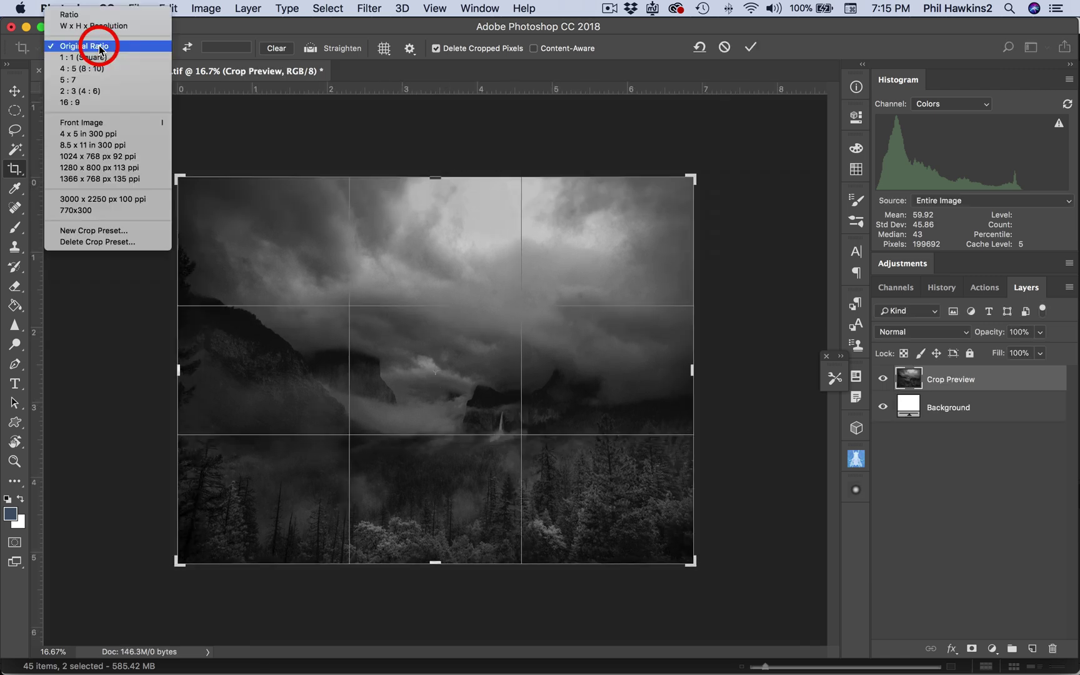
left_click(87, 27)
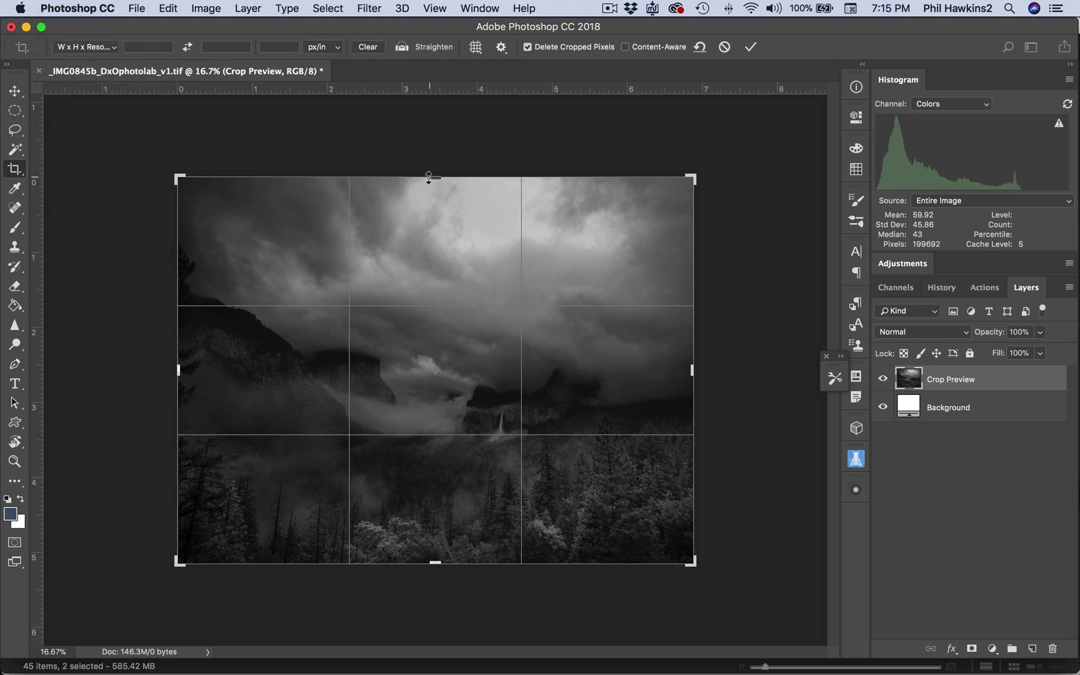
left_click_drag(437, 177, 432, 218)
key("super+r")
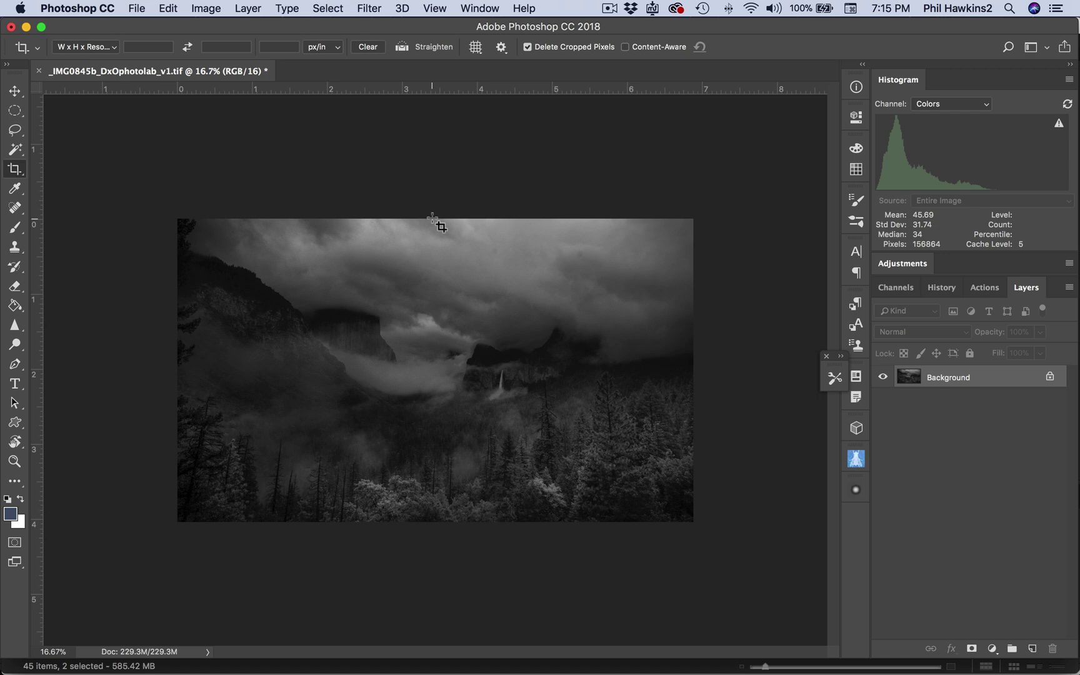
Step: Revert the crop by returning to the Flatten Image history state
left_click(941, 287)
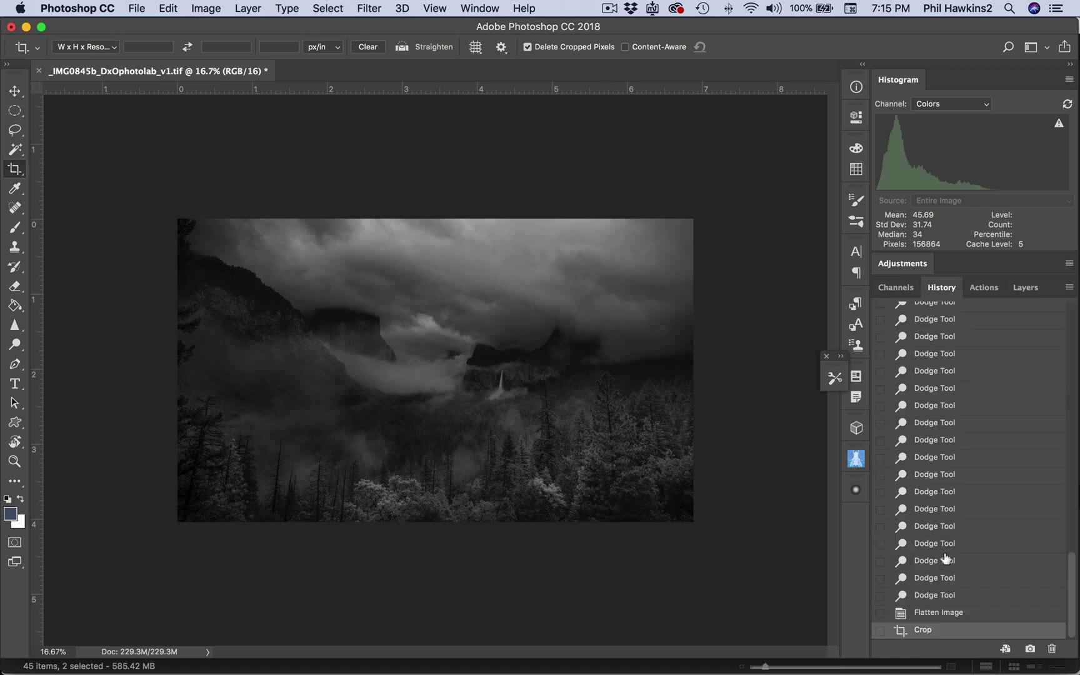
left_click(947, 612)
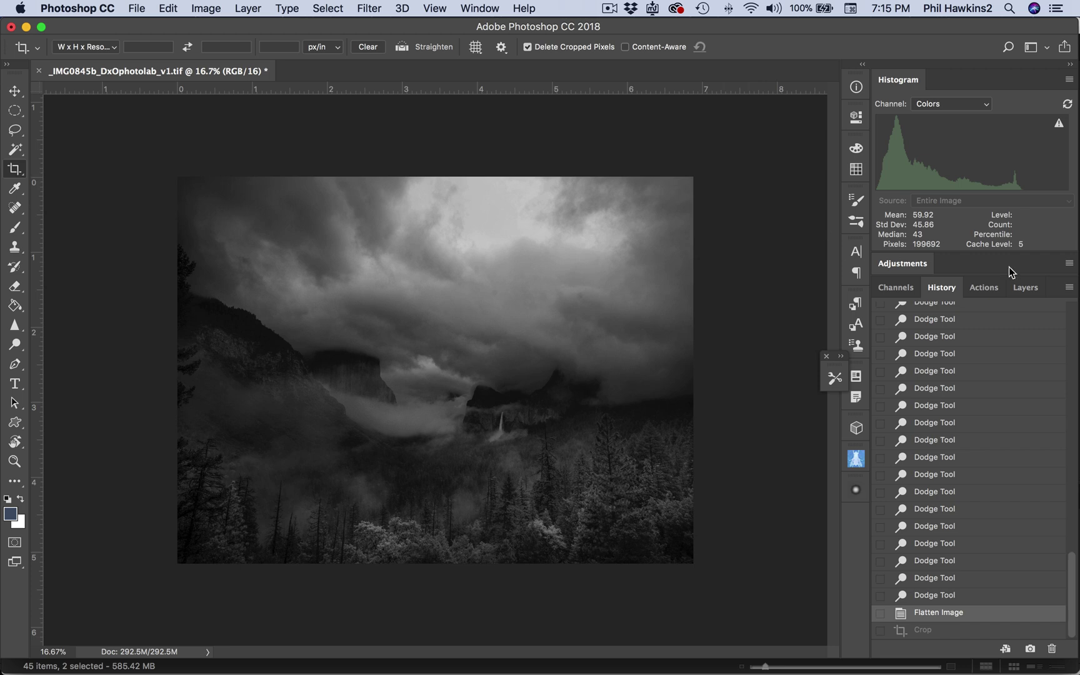
left_click(1032, 292)
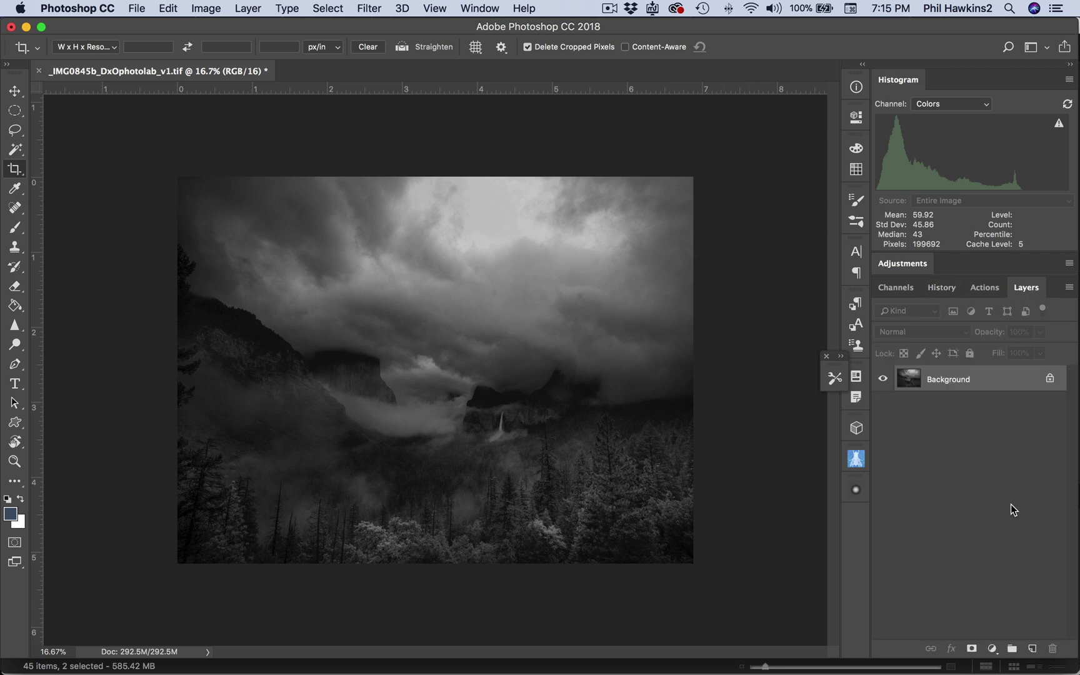
Step: Duplicate the photo, select Layer 1, and hide Layer 1 copy
key("super+j")
key("super+j")
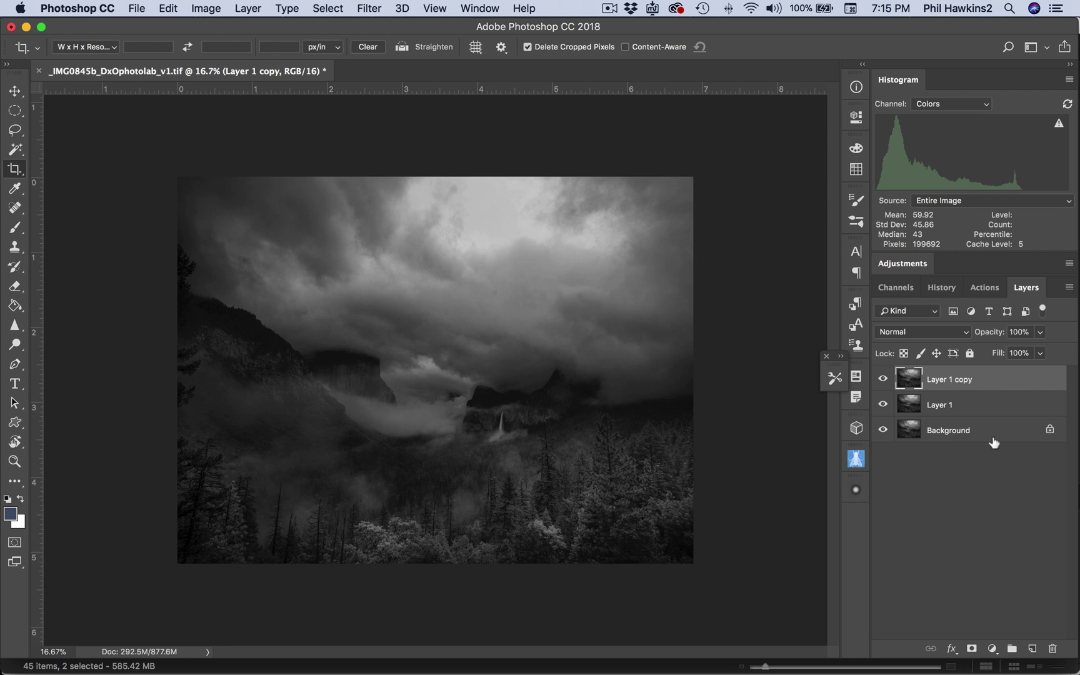
left_click(987, 405)
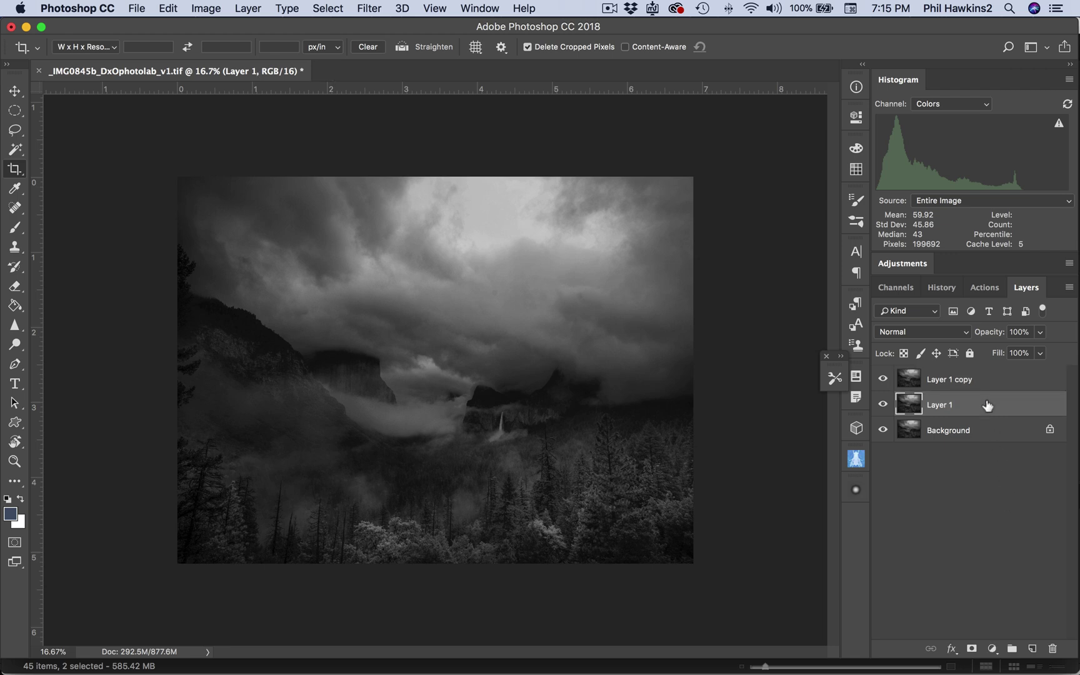
left_click(883, 380)
Step: Apply Curves to Layer 1: white point 213, shadow point 41/39, black point 9
left_click(216, 15)
mouse_move(224, 50)
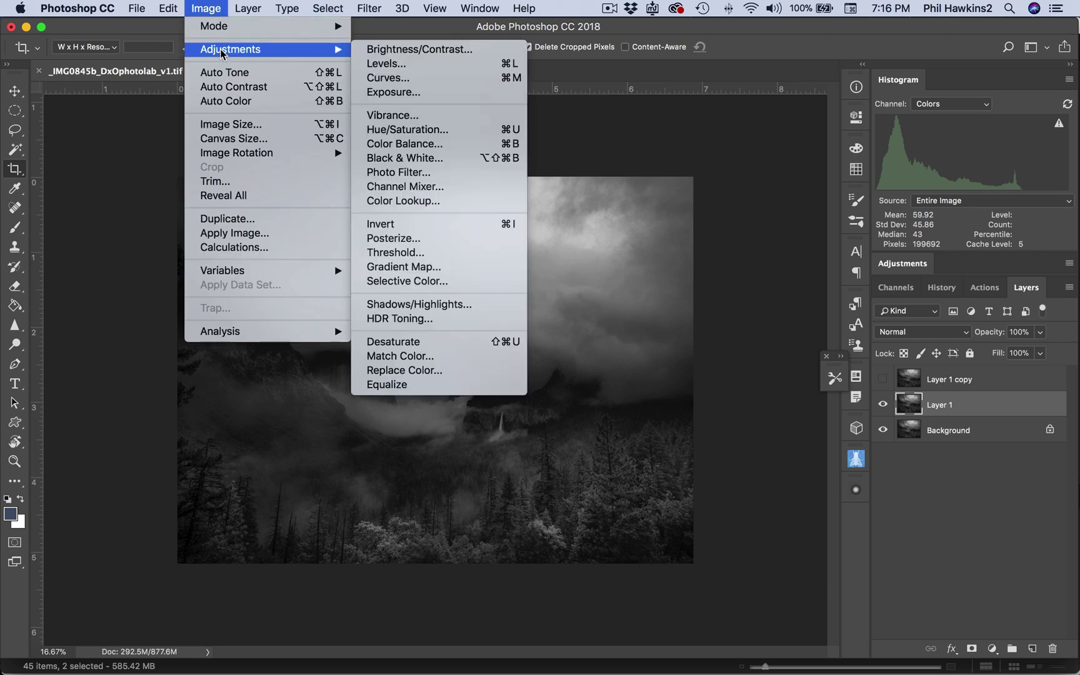
left_click(388, 78)
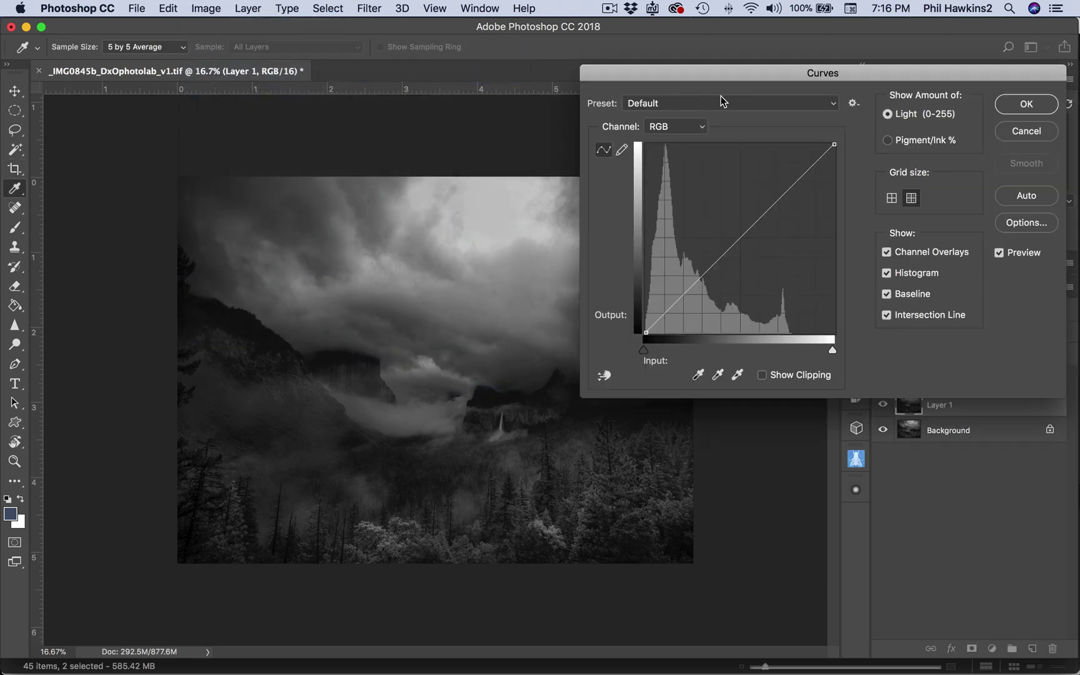
left_click(832, 145)
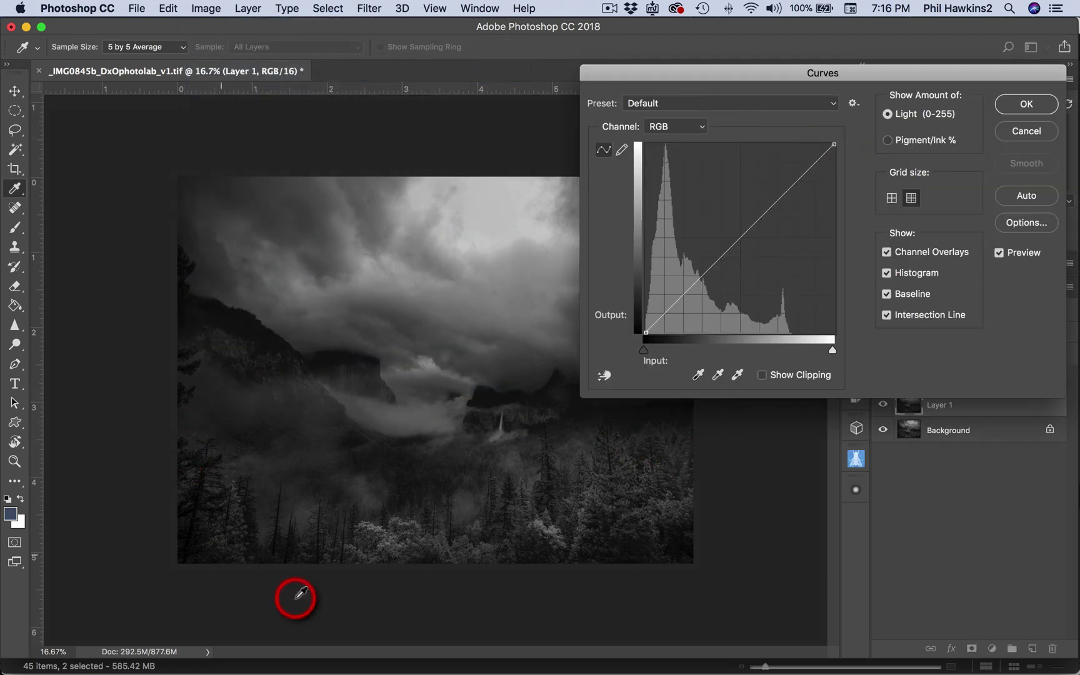
left_click_drag(836, 145, 804, 132)
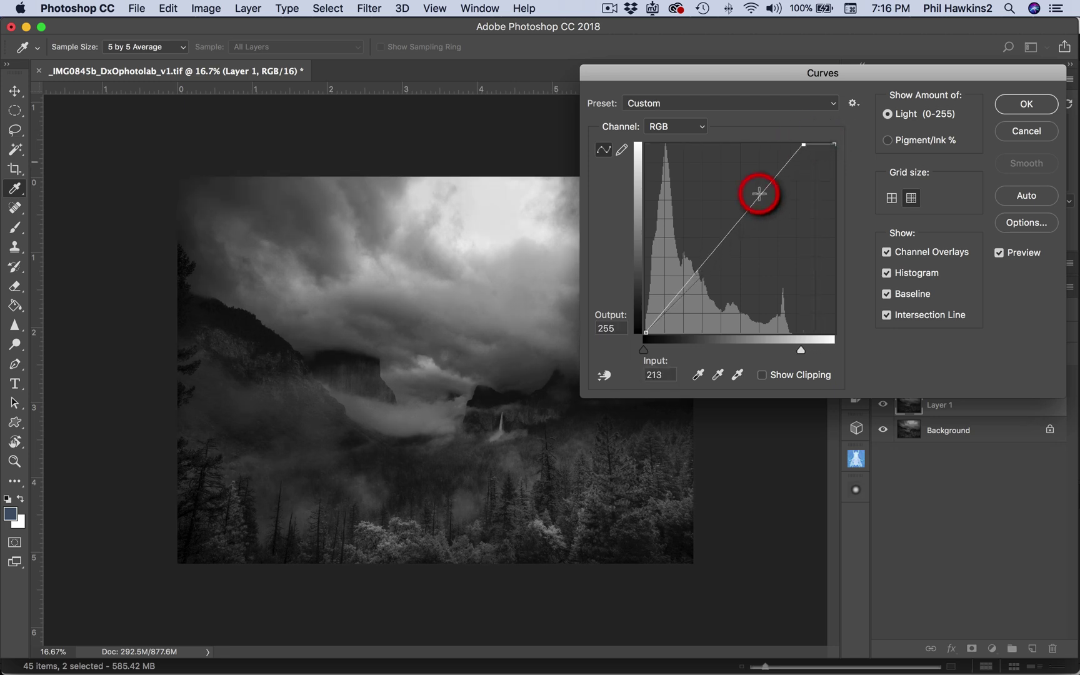
left_click(676, 305)
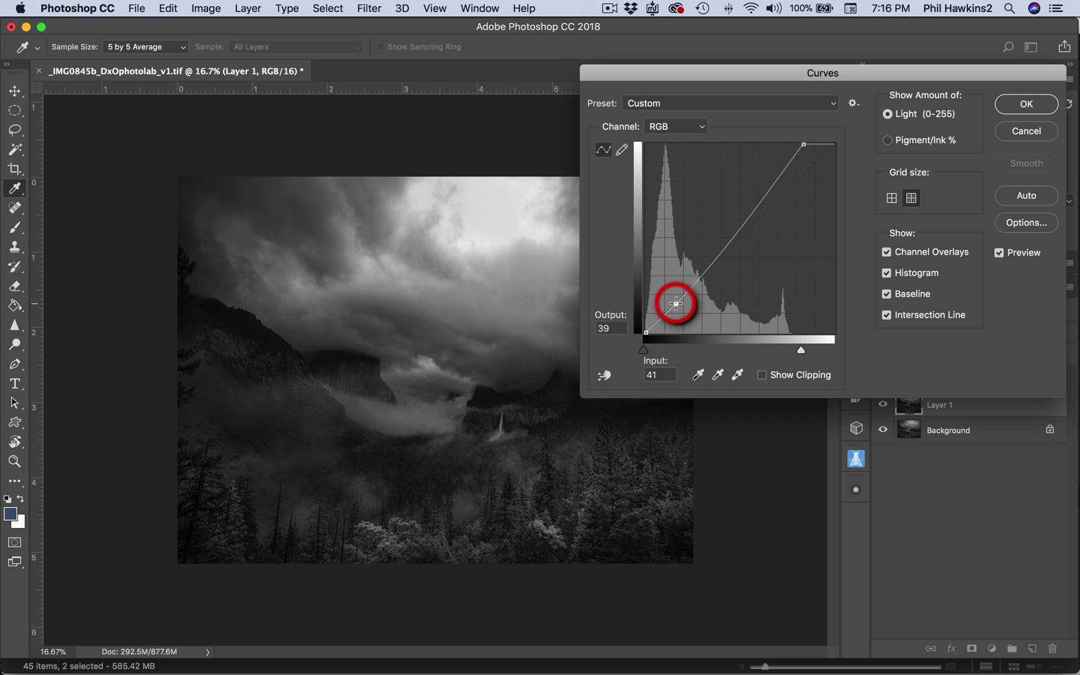
left_click(647, 332)
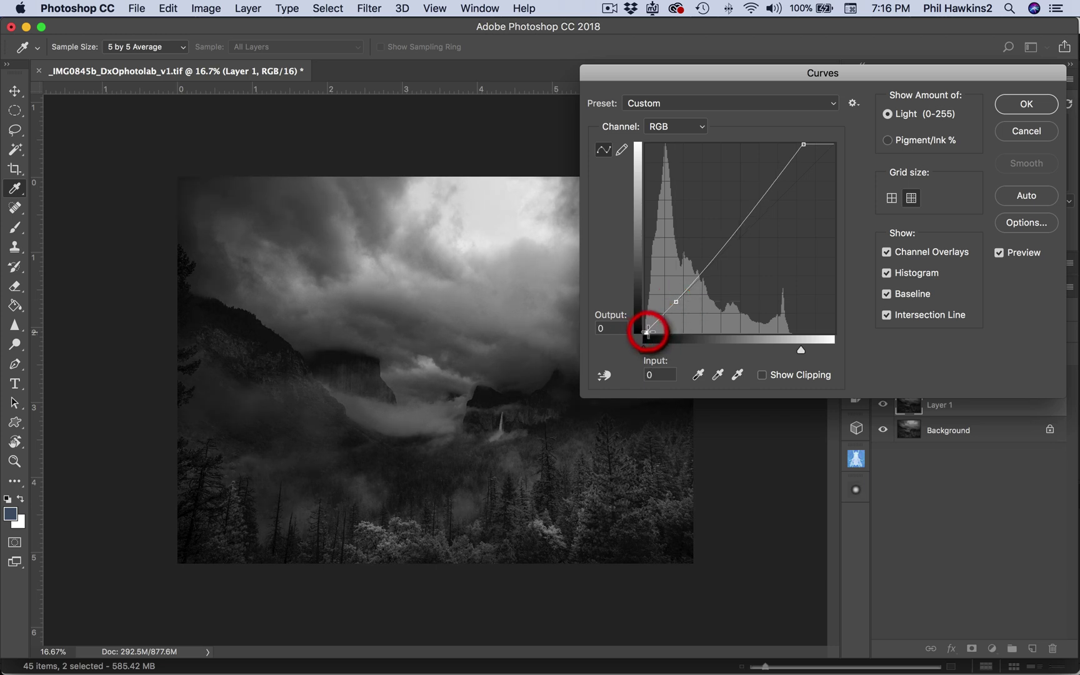
left_click_drag(648, 332, 654, 332)
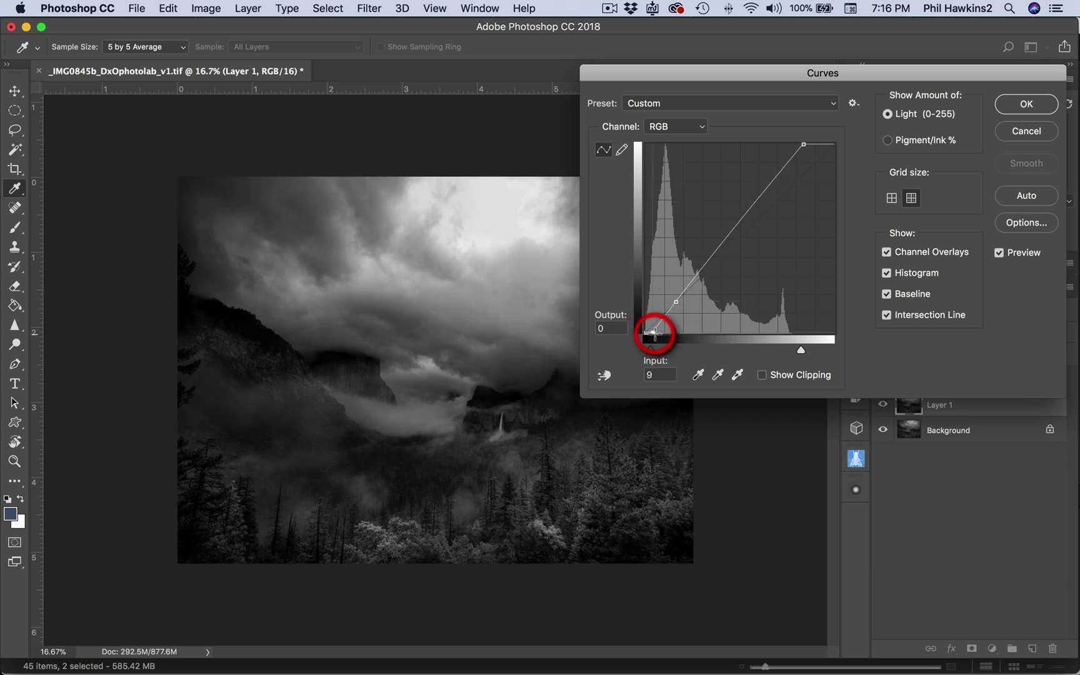
left_click(1041, 107)
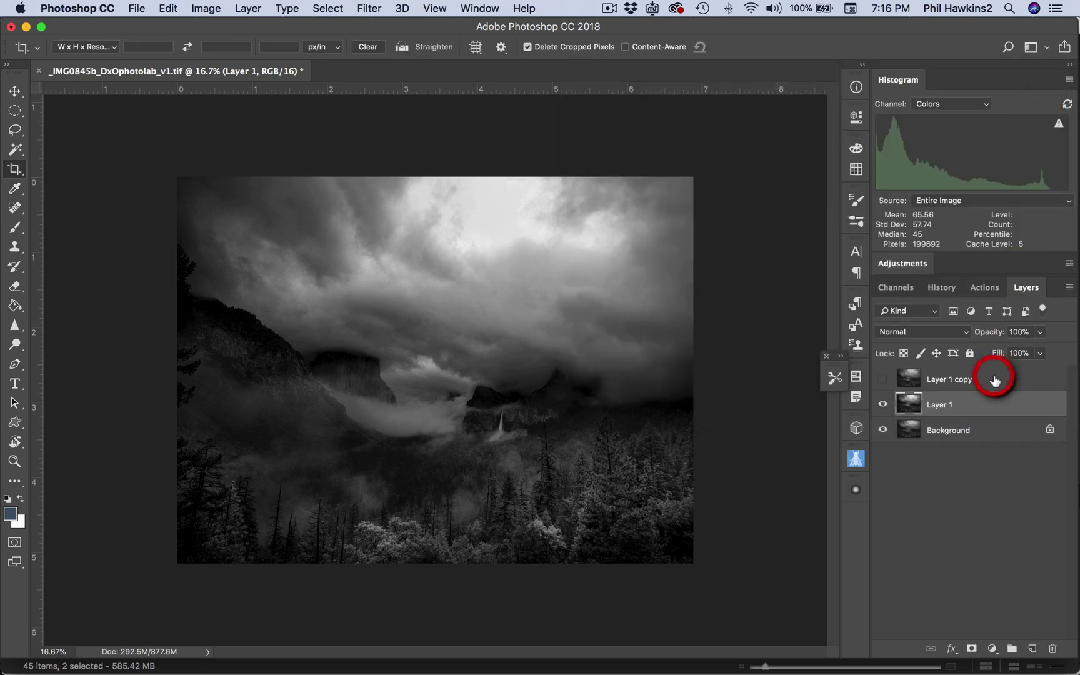
Step: Reveal Layer 1 copy, add a layer mask, and brush black over the foreground trees
left_click(993, 380)
left_click(883, 379)
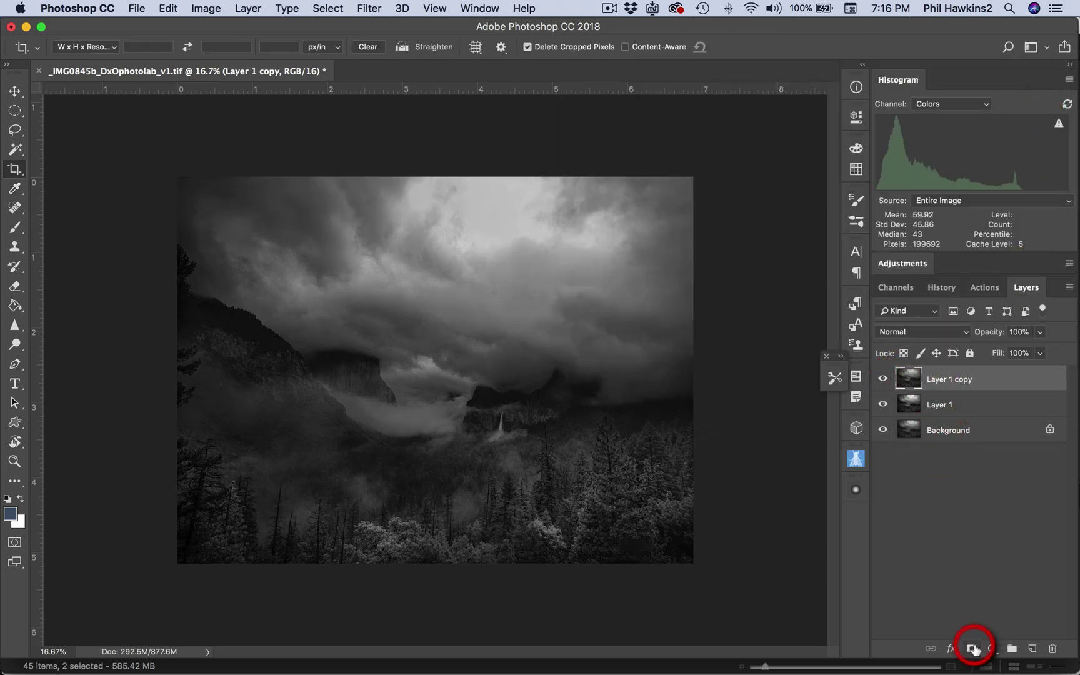
left_click(972, 648)
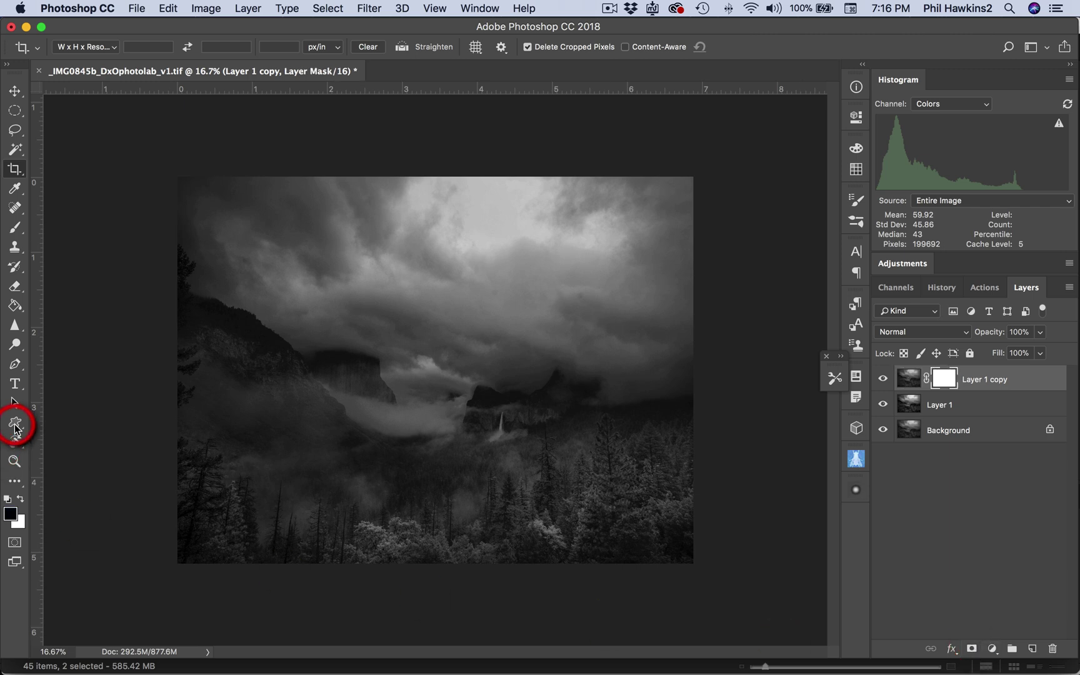
left_click(19, 228)
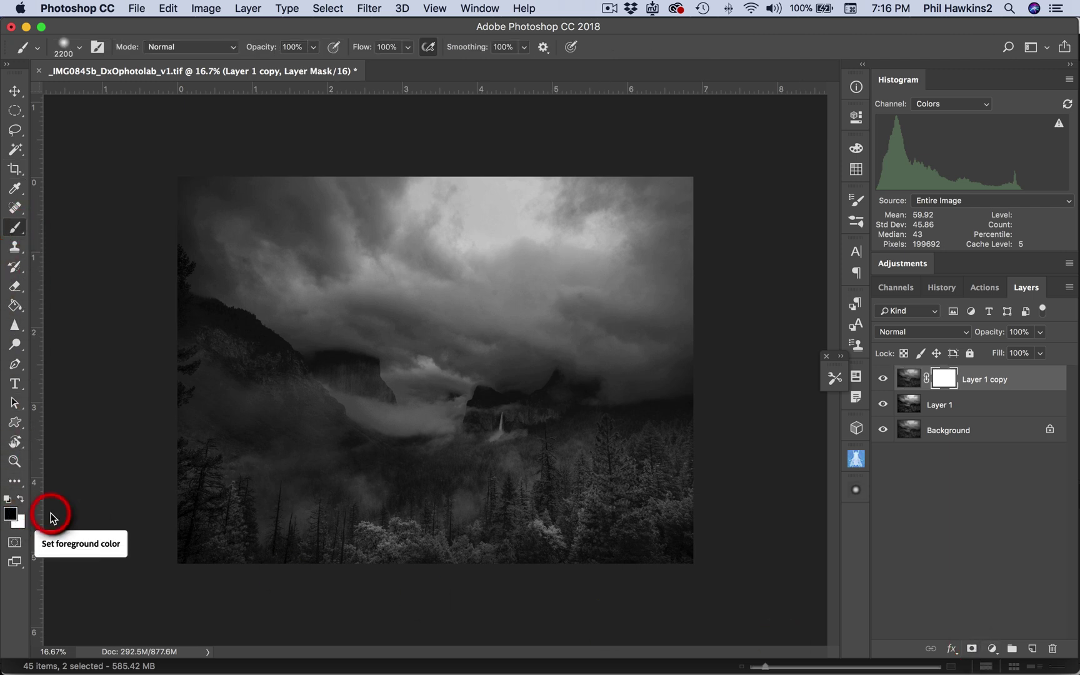
mouse_move(371, 497)
left_mouse_down()
mouse_move(562, 490)
mouse_move(551, 515)
mouse_move(609, 504)
mouse_move(554, 495)
mouse_move(499, 445)
mouse_move(501, 612)
mouse_move(674, 455)
mouse_move(508, 563)
mouse_move(506, 539)
mouse_move(479, 510)
mouse_move(428, 547)
mouse_move(389, 546)
mouse_move(395, 565)
mouse_move(371, 580)
mouse_move(201, 522)
mouse_move(251, 510)
mouse_move(197, 566)
mouse_move(282, 598)
mouse_move(611, 535)
mouse_move(520, 528)
mouse_move(469, 507)
mouse_move(576, 584)
mouse_move(623, 538)
mouse_move(675, 440)
mouse_move(681, 472)
mouse_move(666, 550)
mouse_move(597, 545)
mouse_move(552, 604)
mouse_move(514, 572)
mouse_move(455, 571)
mouse_move(512, 571)
mouse_move(448, 571)
mouse_move(492, 482)
mouse_move(417, 597)
mouse_move(482, 603)
left_mouse_up()
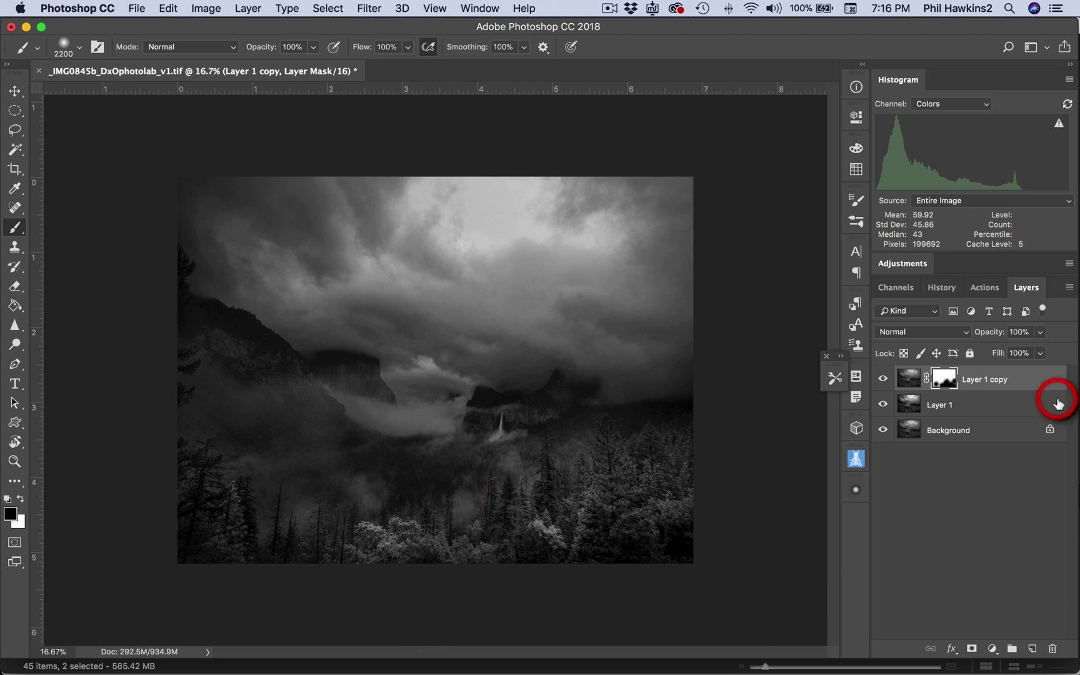
Step: Choose Flatten Image from the Layers panel menu to merge the masked contrast layers
left_click(1066, 290)
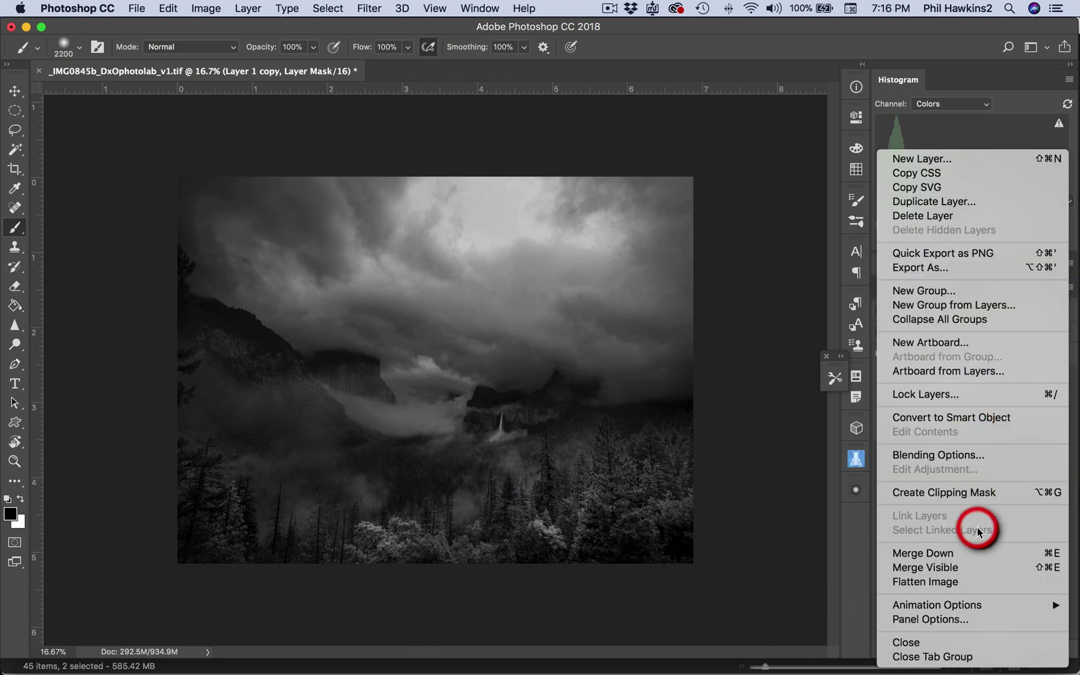
left_click(975, 582)
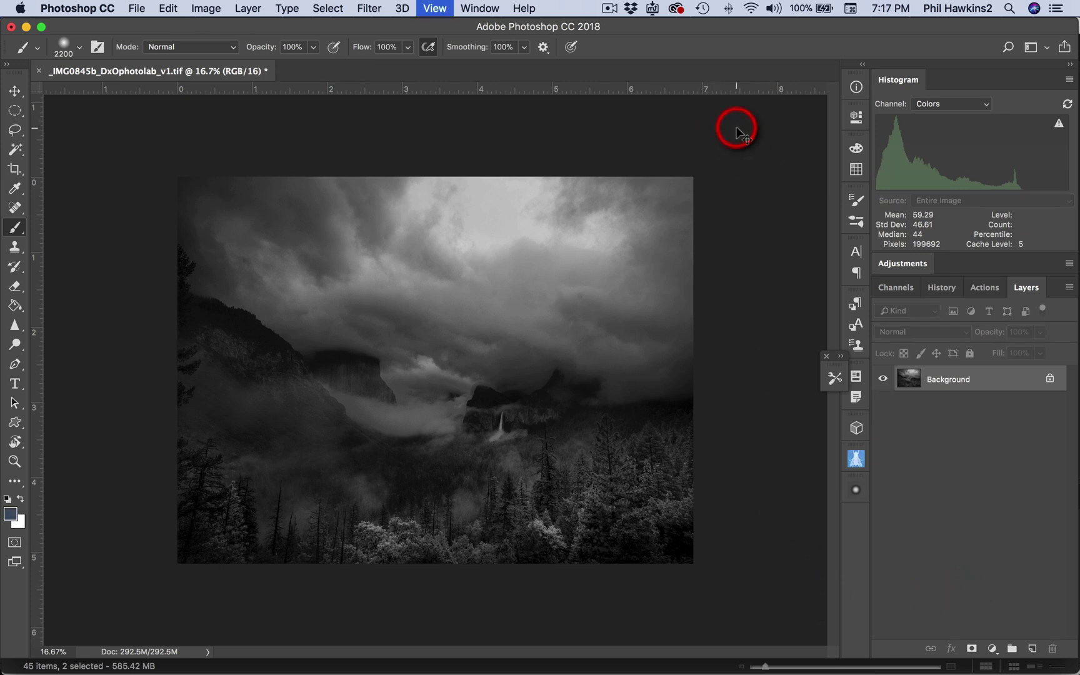
scroll(735, 127, "up", 3)
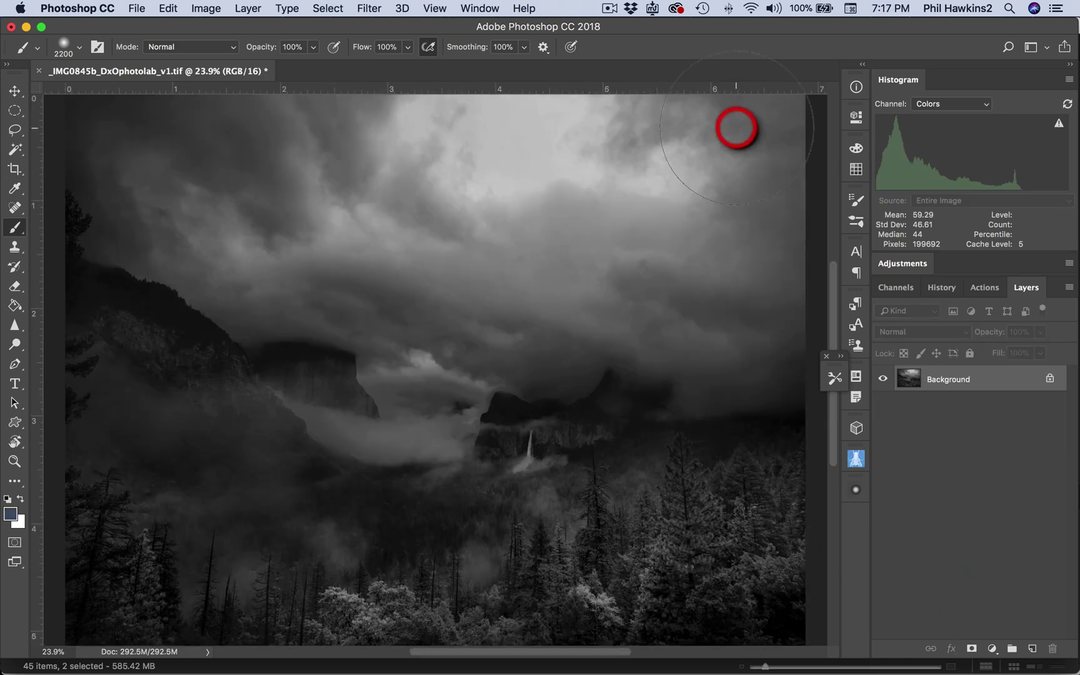